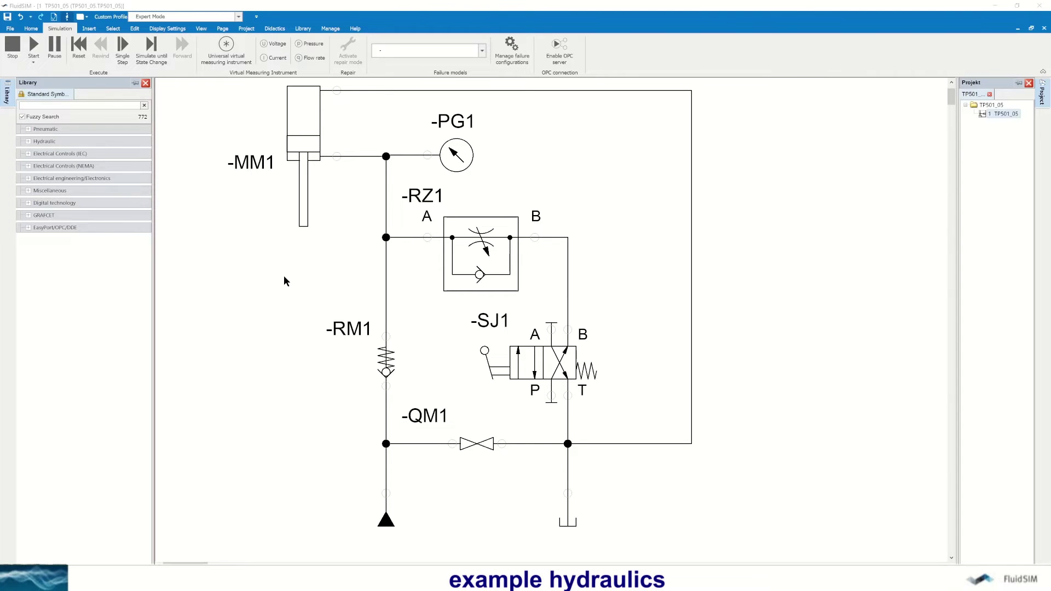
- Set a constant external force of -500 N in the force profile of cylinder -MM1
right_click(294, 149)
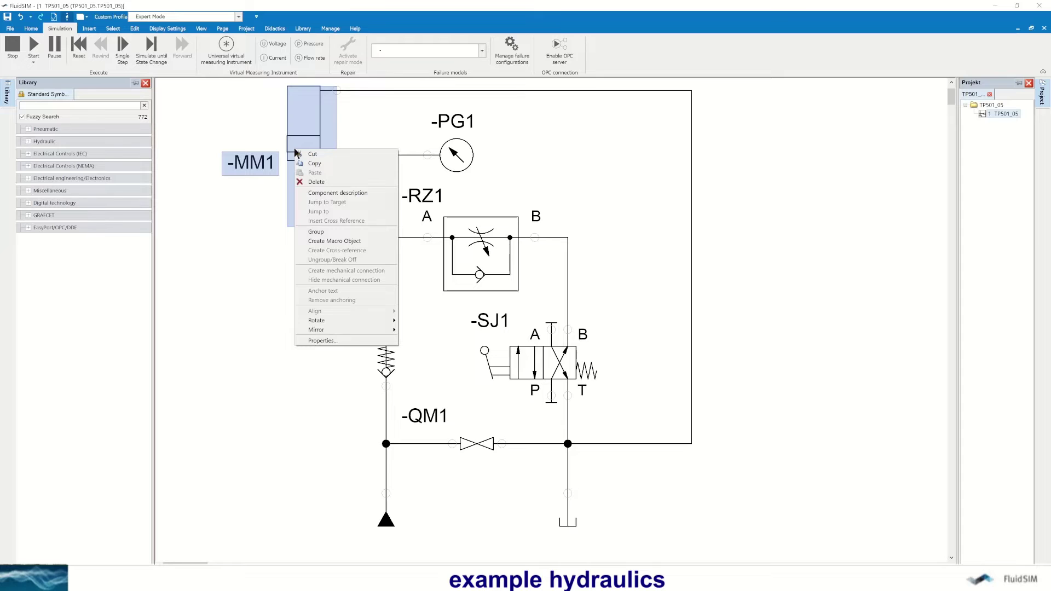
click(314, 339)
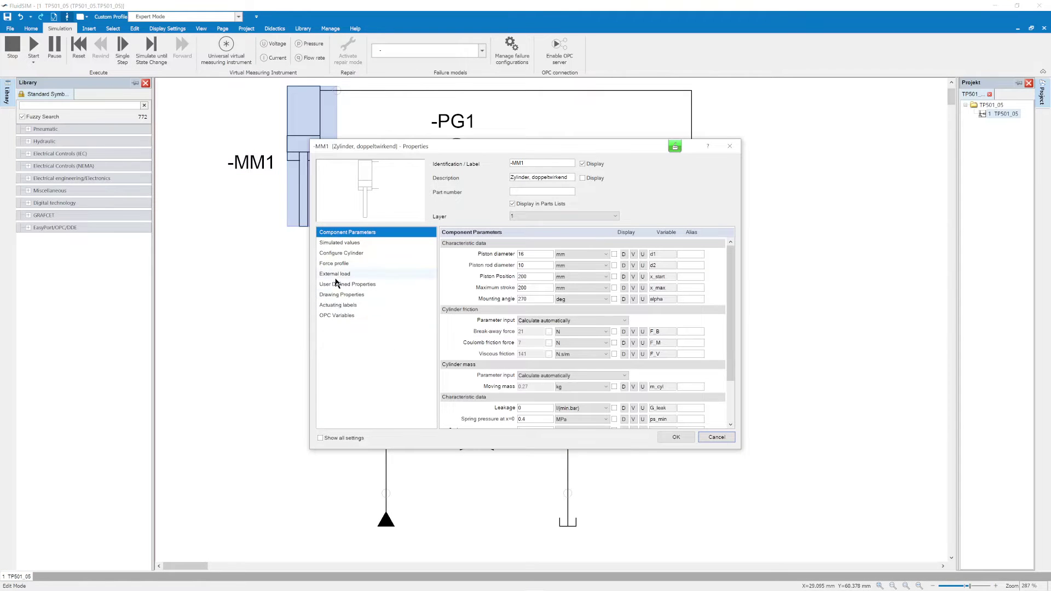
click(333, 263)
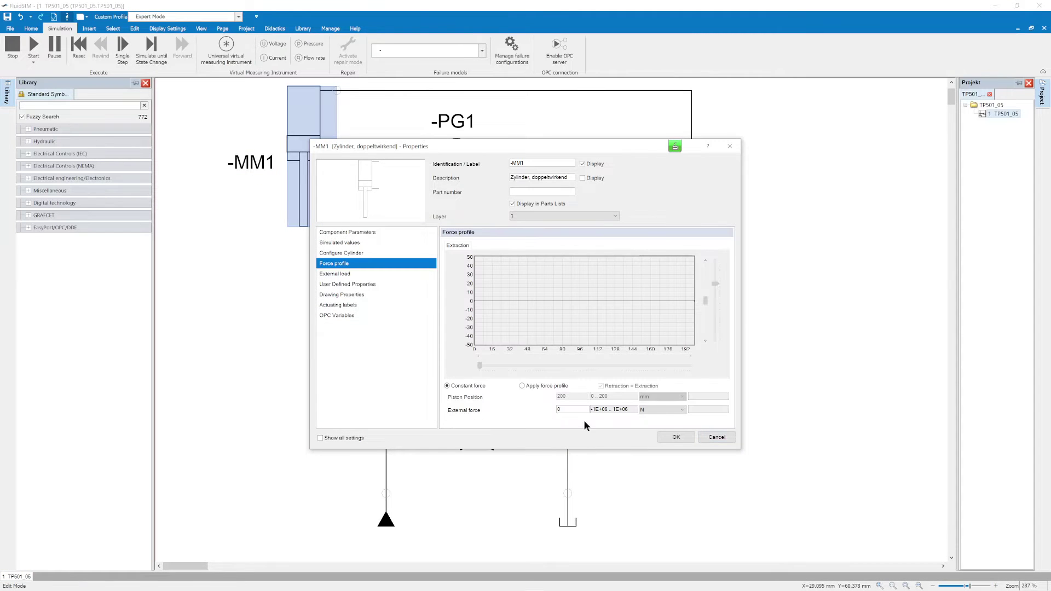
double_click(570, 409)
text(-500)
click(676, 438)
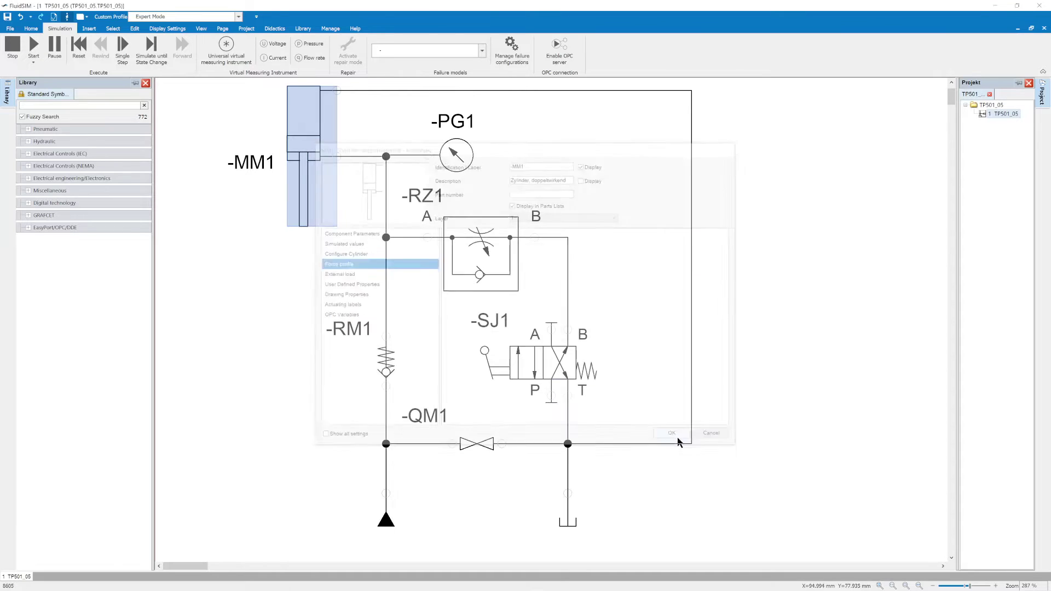
- Simulate the hydraulic circuit and actuate the hand lever valve -SJ1
click(34, 49)
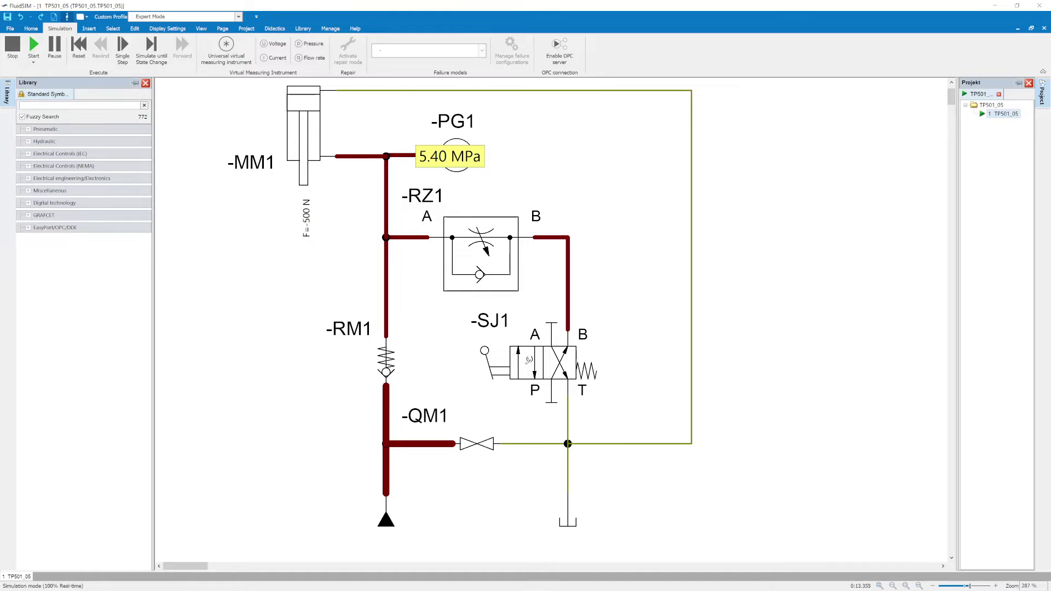
click(529, 361)
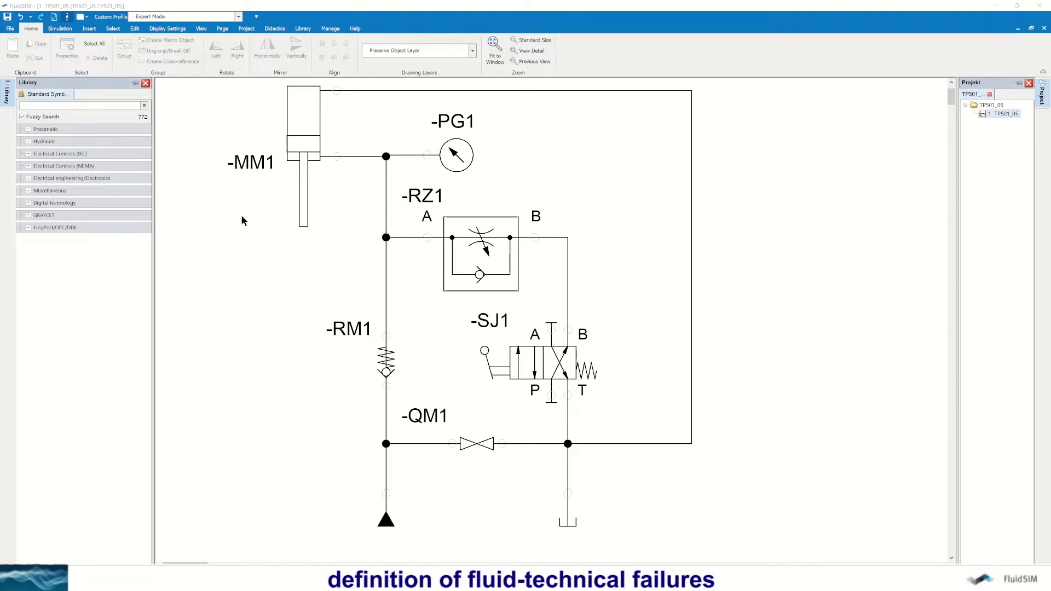
- Create a new failure configuration titled "failure 1" with the description "load cannot be lowered"
click(61, 29)
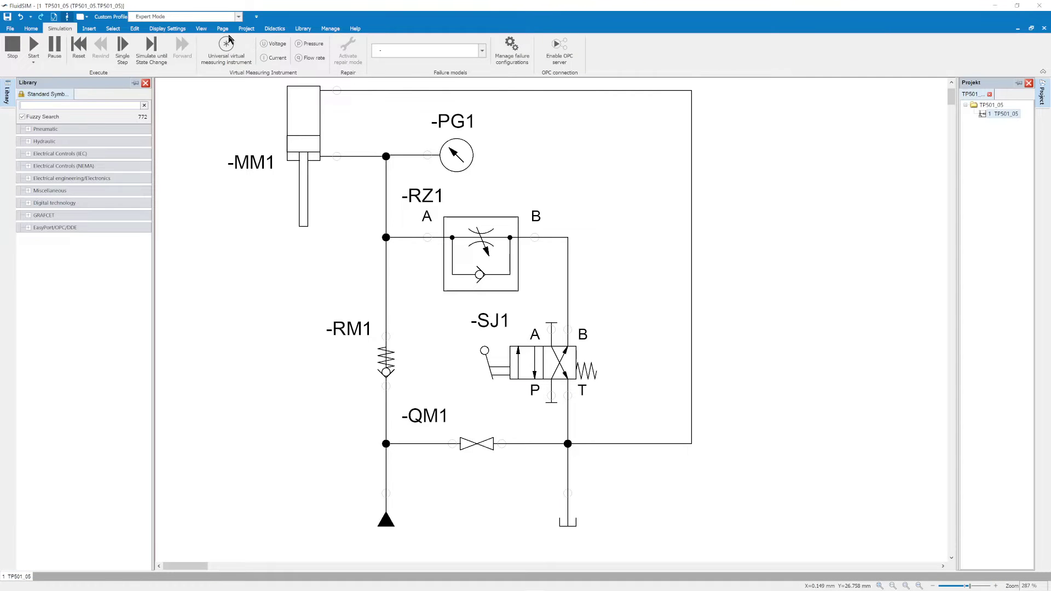
click(509, 50)
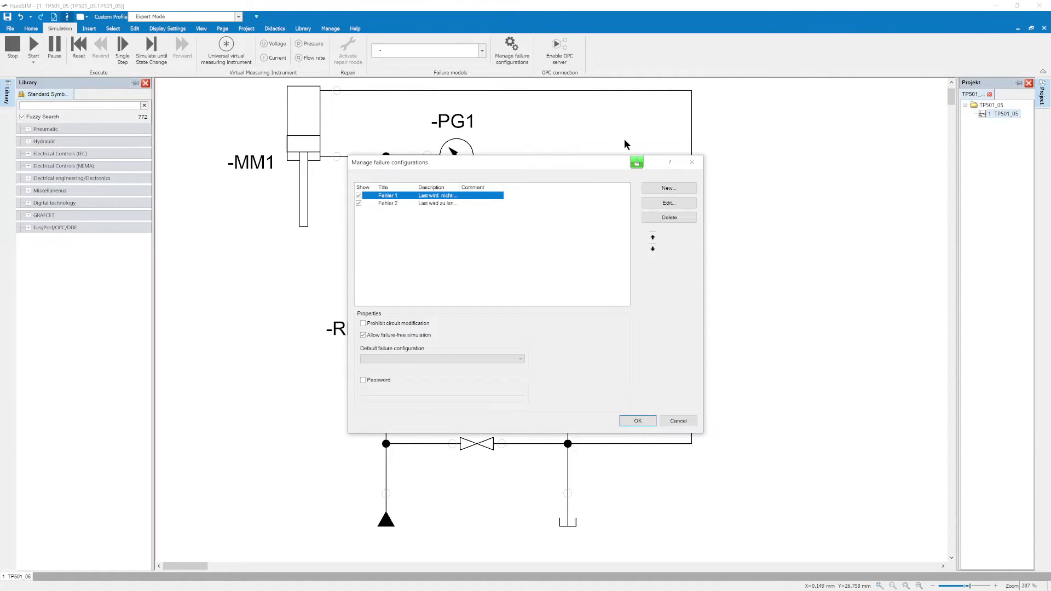
click(659, 189)
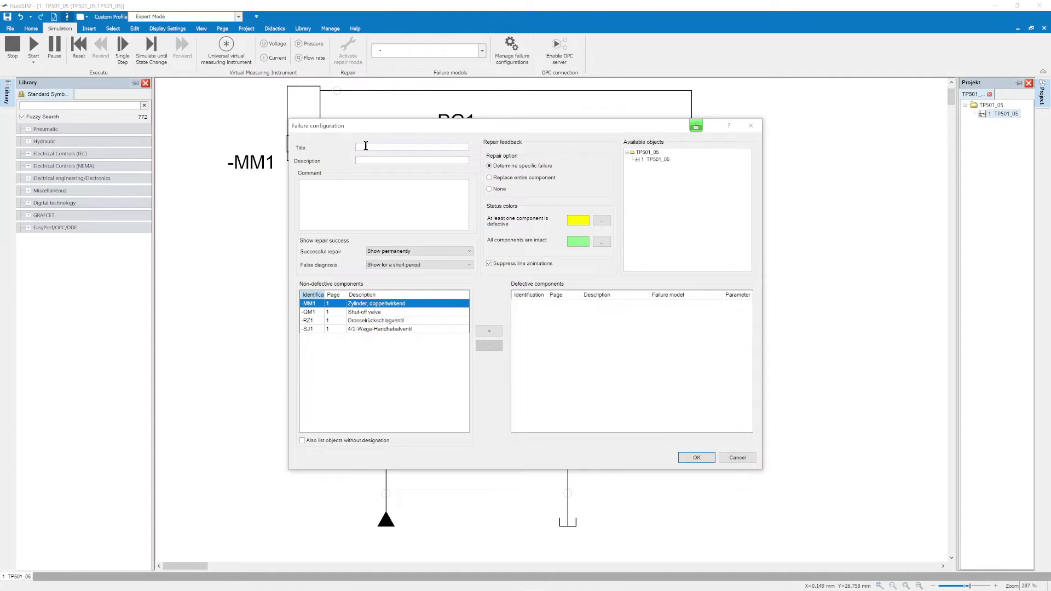
text(failure 1)
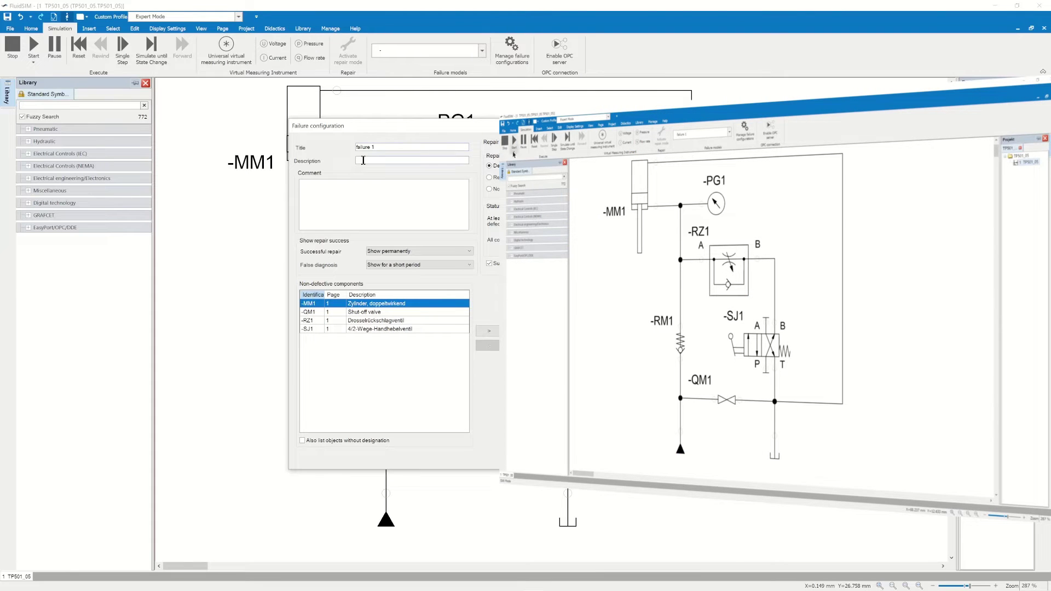
key(Tab)
text(lo)
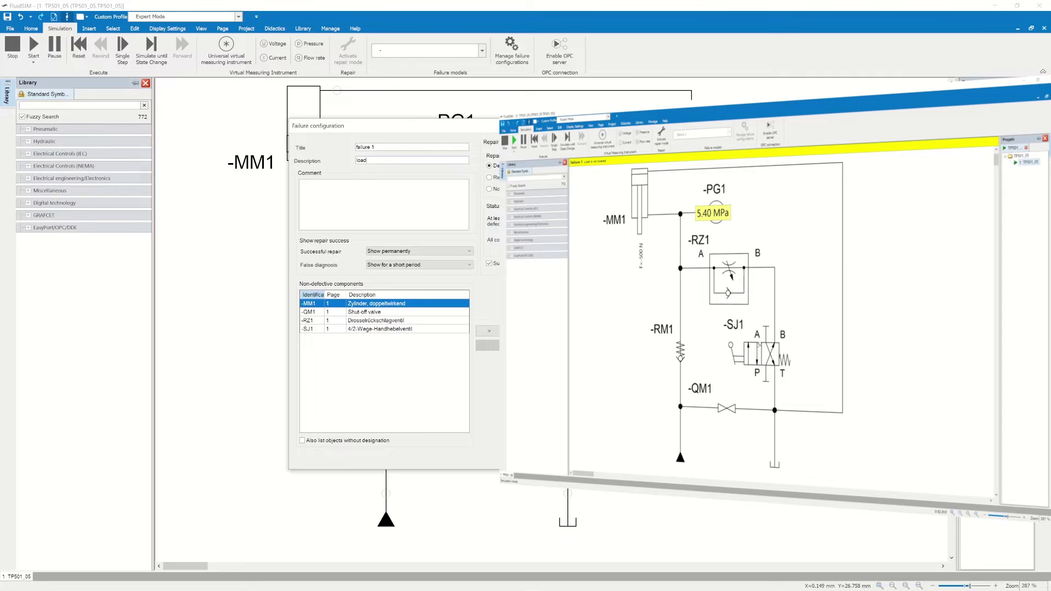
text(ad cannot be)
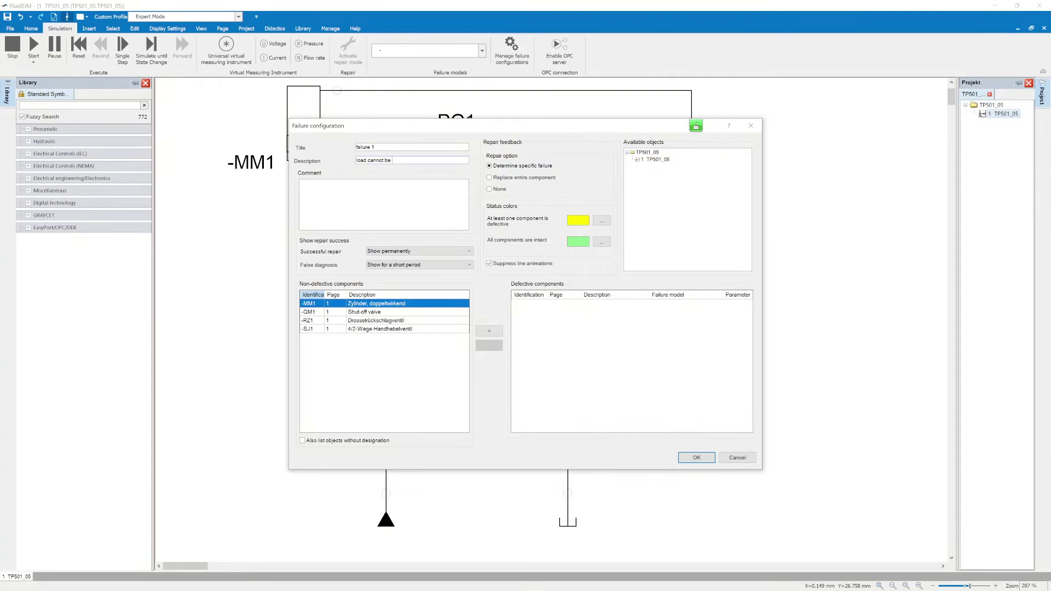
text( lowered)
- Add the double-acting cylinder -MM1 to the defective components, leaving objects without designation unlisted
click(375, 304)
click(302, 441)
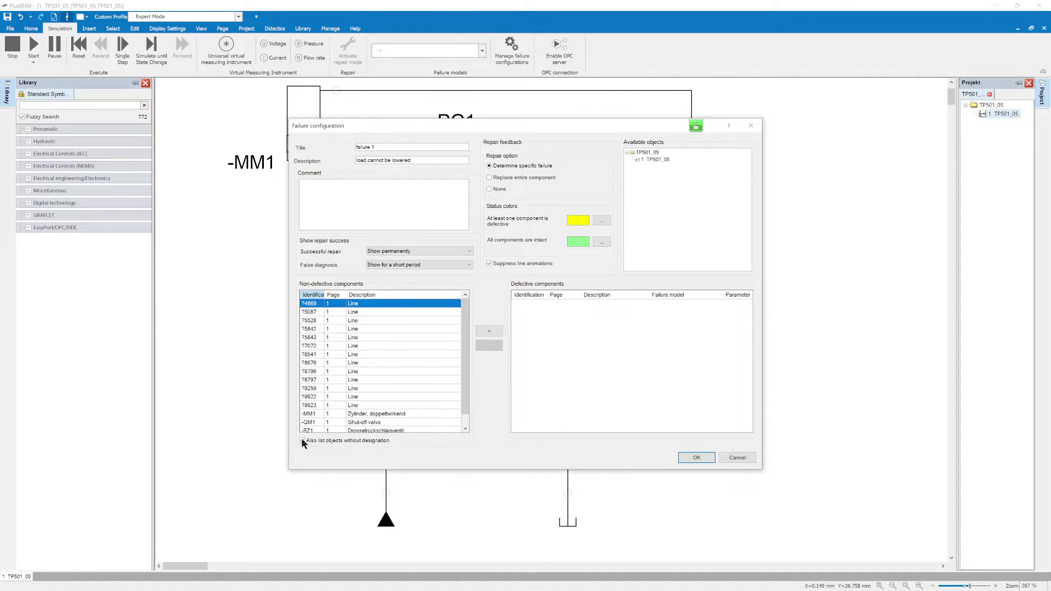
click(302, 441)
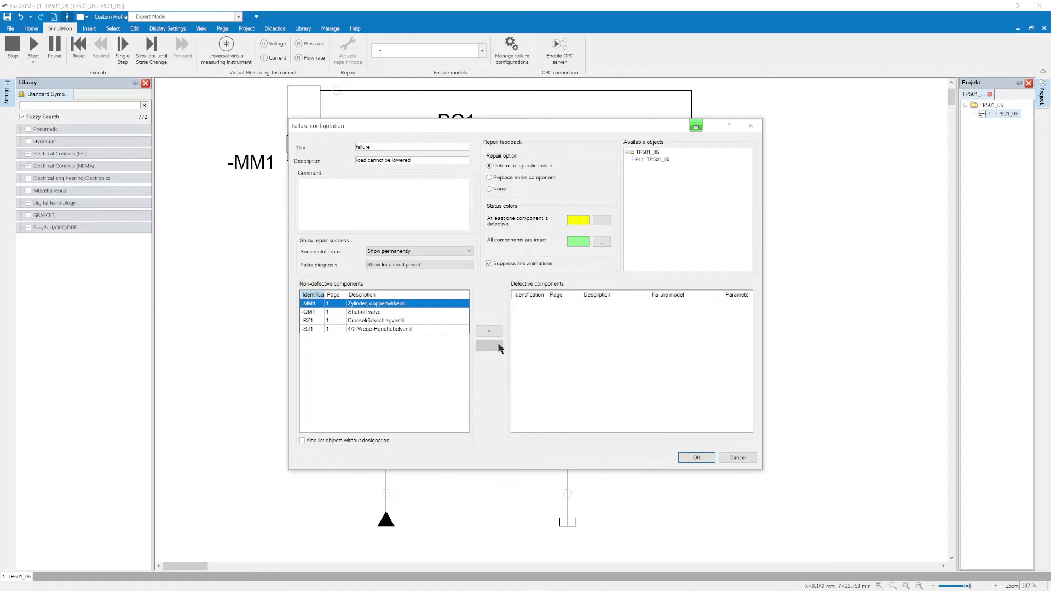
click(412, 310)
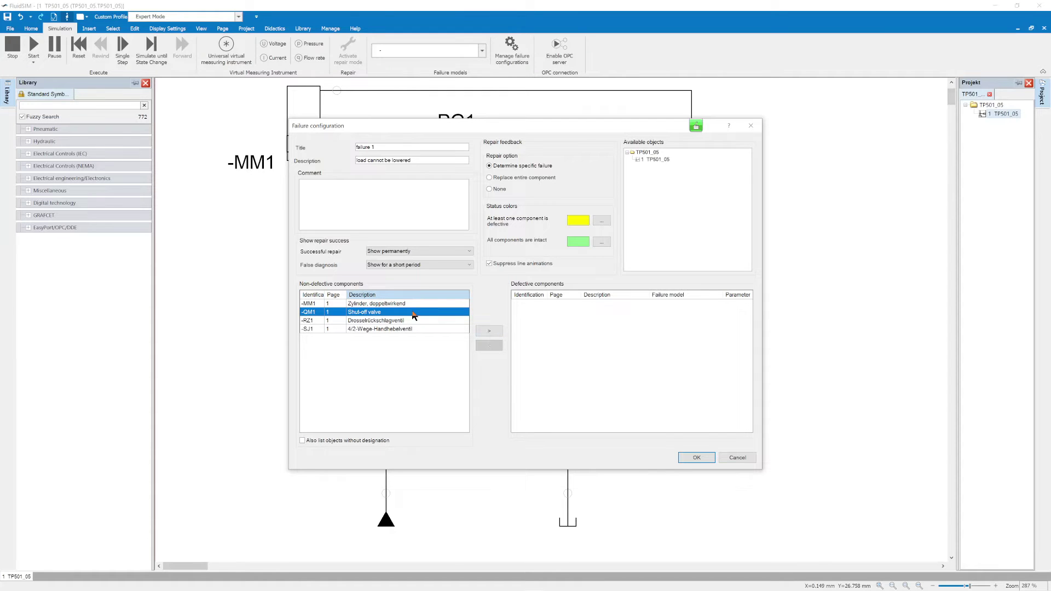
click(482, 331)
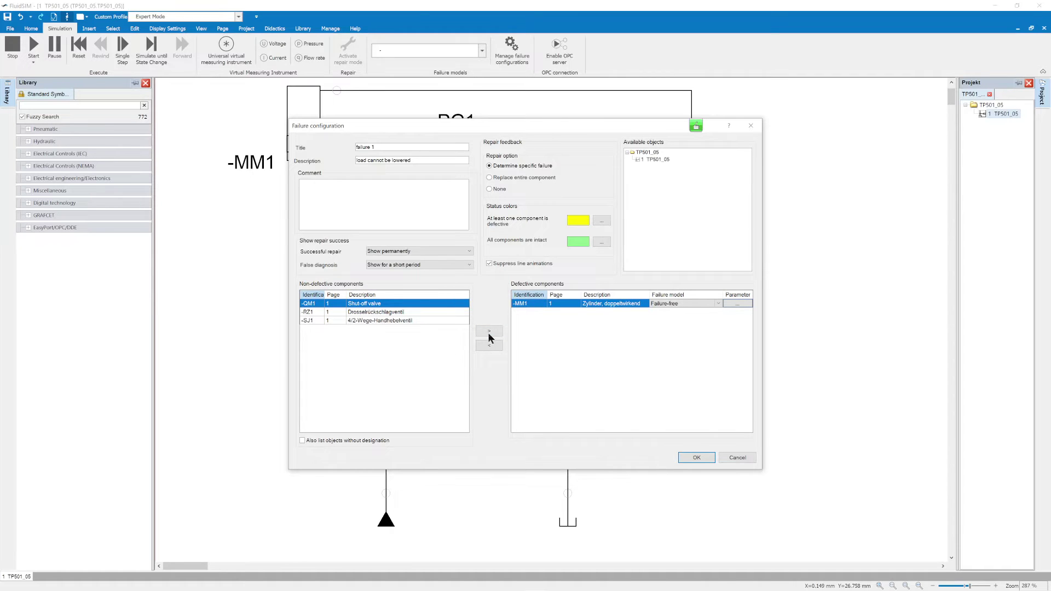
- Assign the Internal leakage failure model to cylinder -MM1 and accept its preset leakage and viscous friction parameters
click(719, 302)
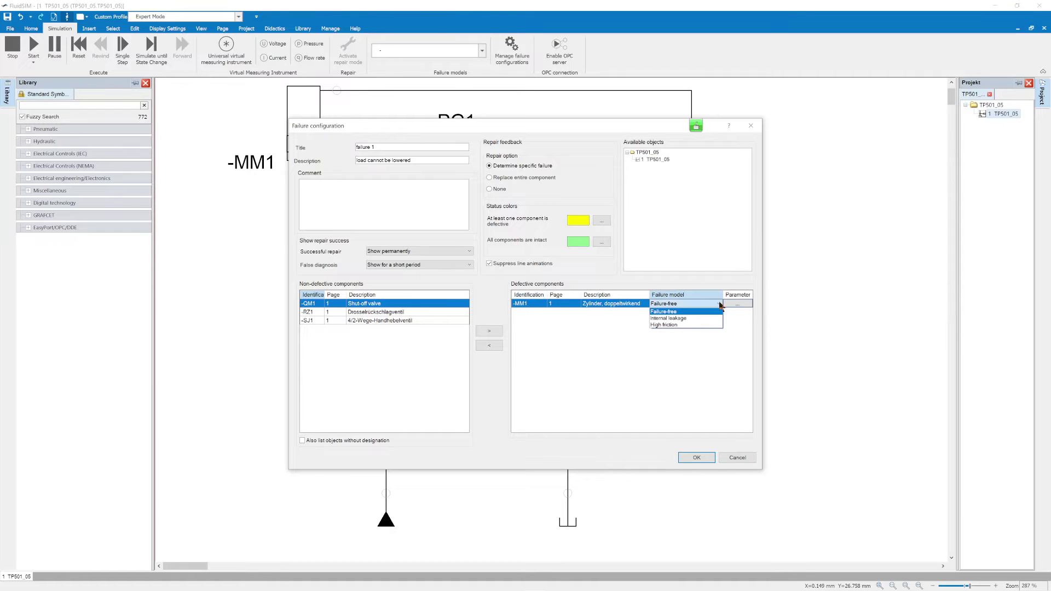
click(690, 319)
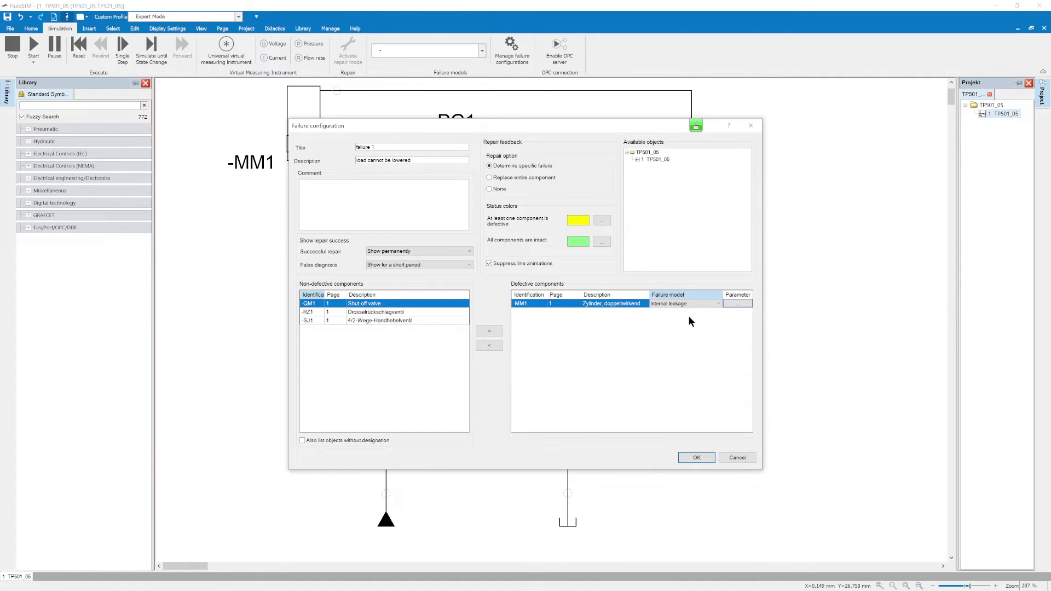
click(733, 300)
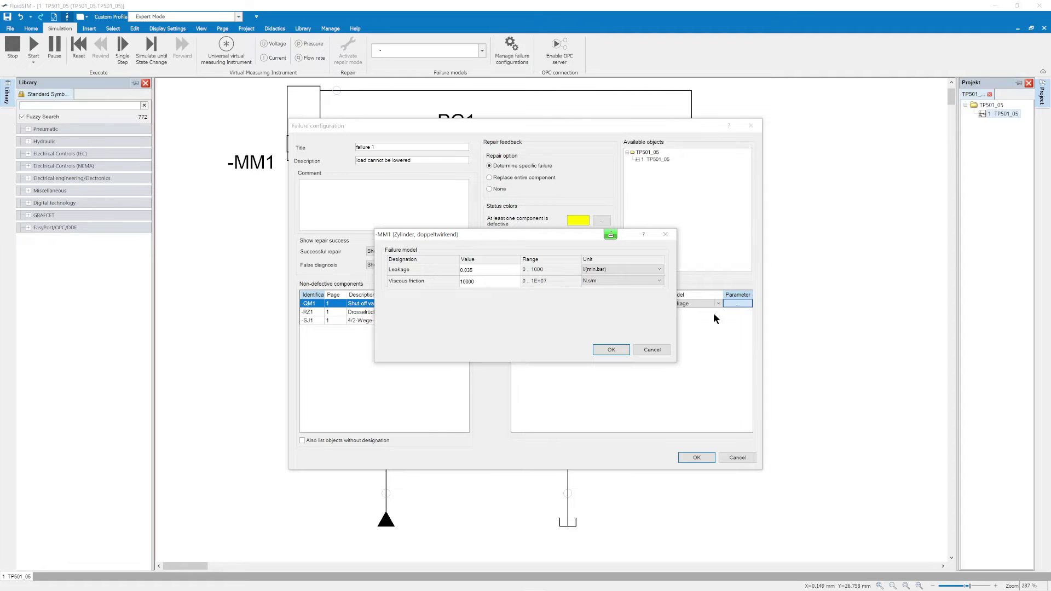
click(610, 350)
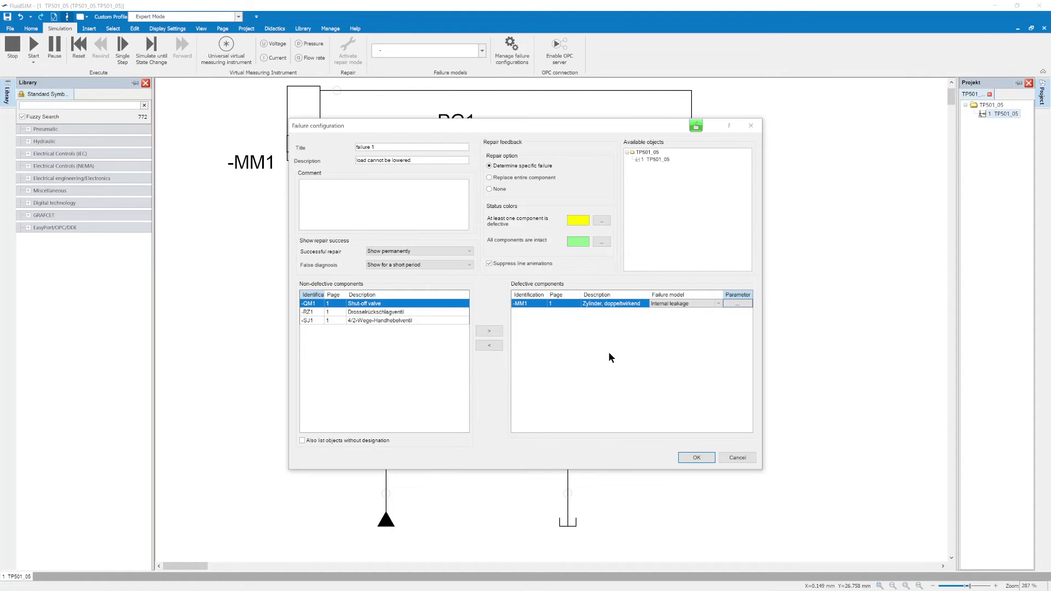
- Keep successful repairs shown permanently, false diagnoses shown briefly and the repair option Determine specific failure, and save the failure configuration
click(469, 253)
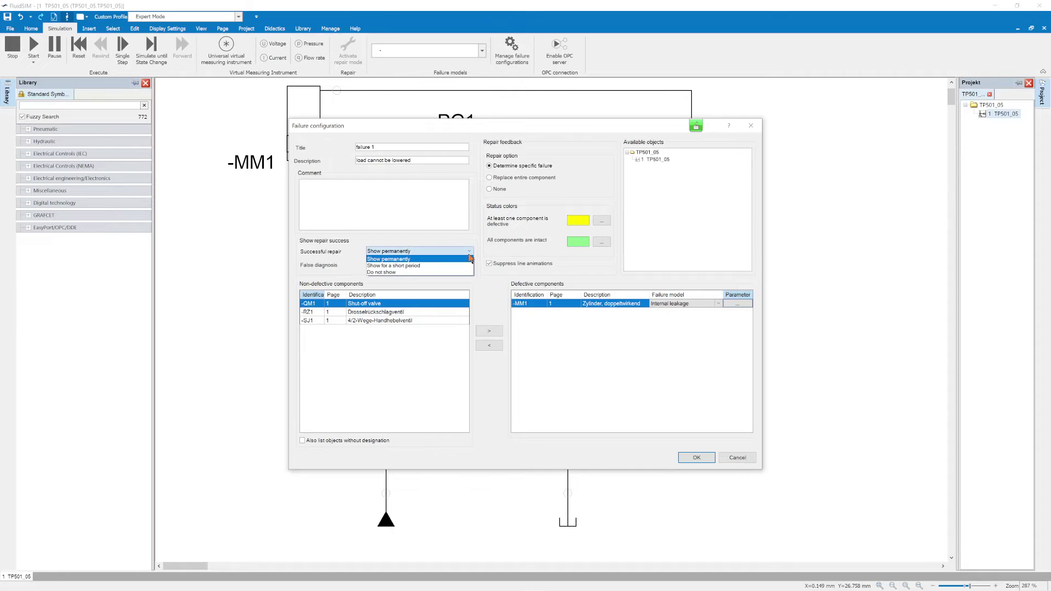
click(469, 258)
click(470, 265)
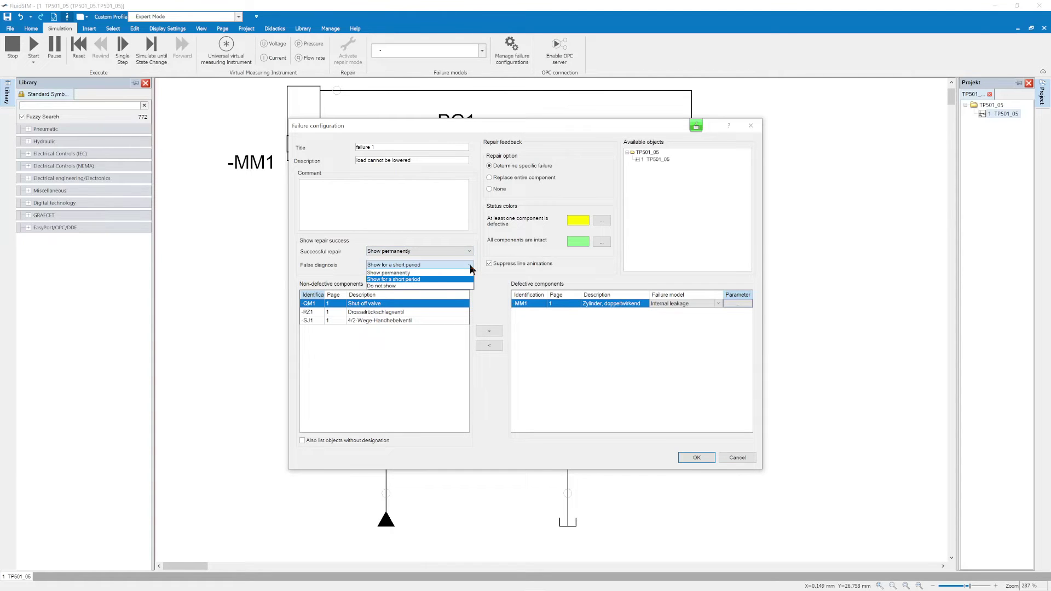
click(470, 267)
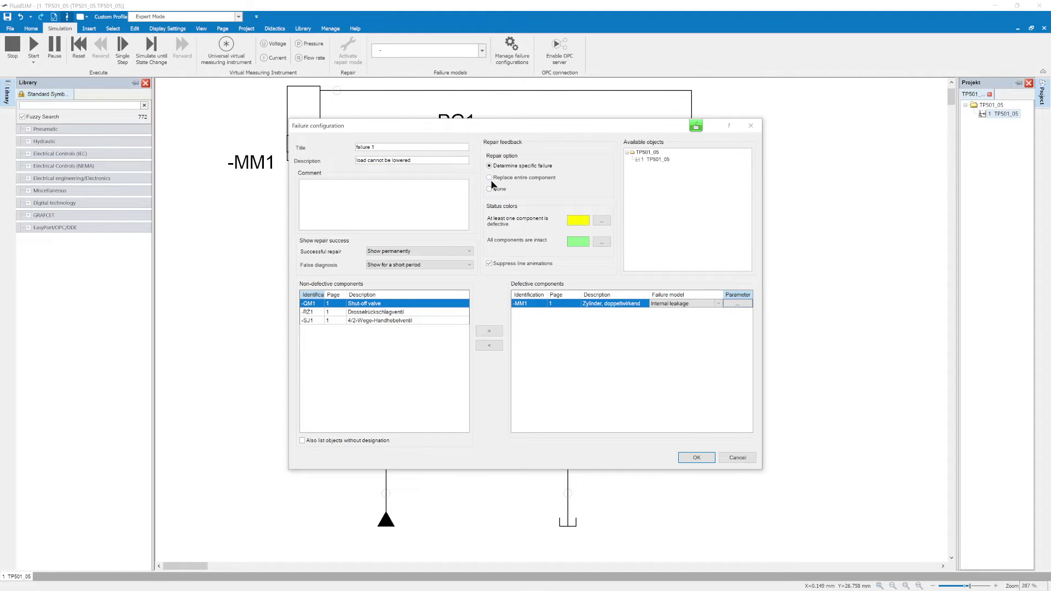
click(489, 166)
click(706, 459)
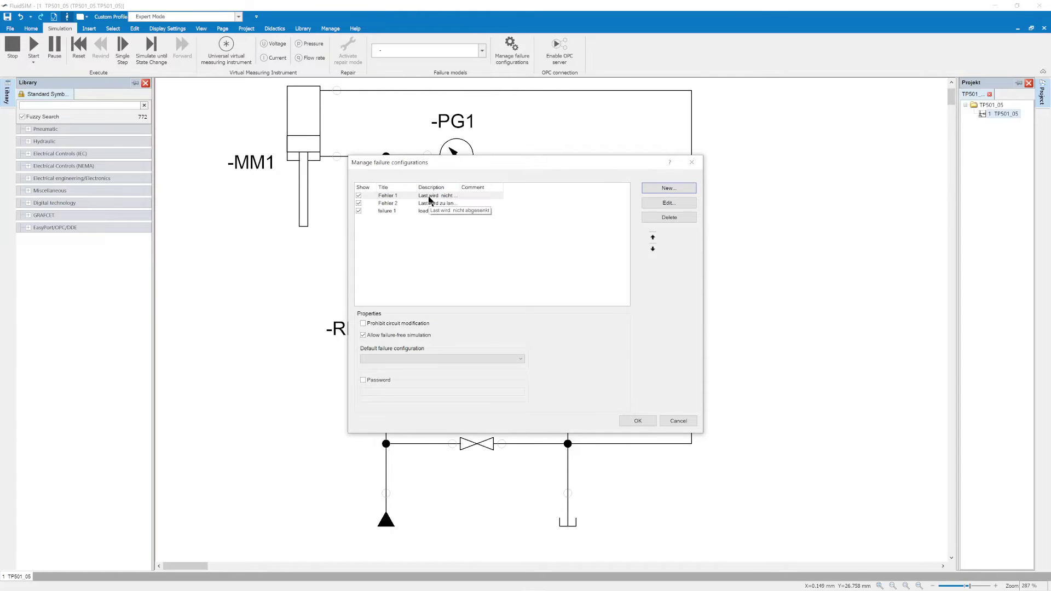
- Move the failure 1 configuration to the first place in the list of failure configurations
click(435, 210)
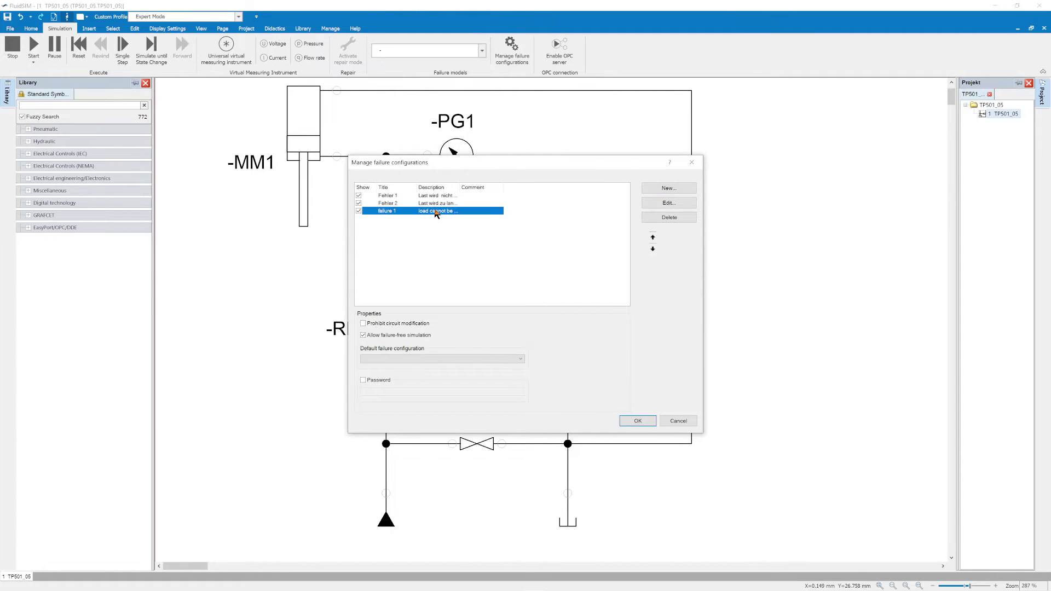
click(653, 237)
click(653, 238)
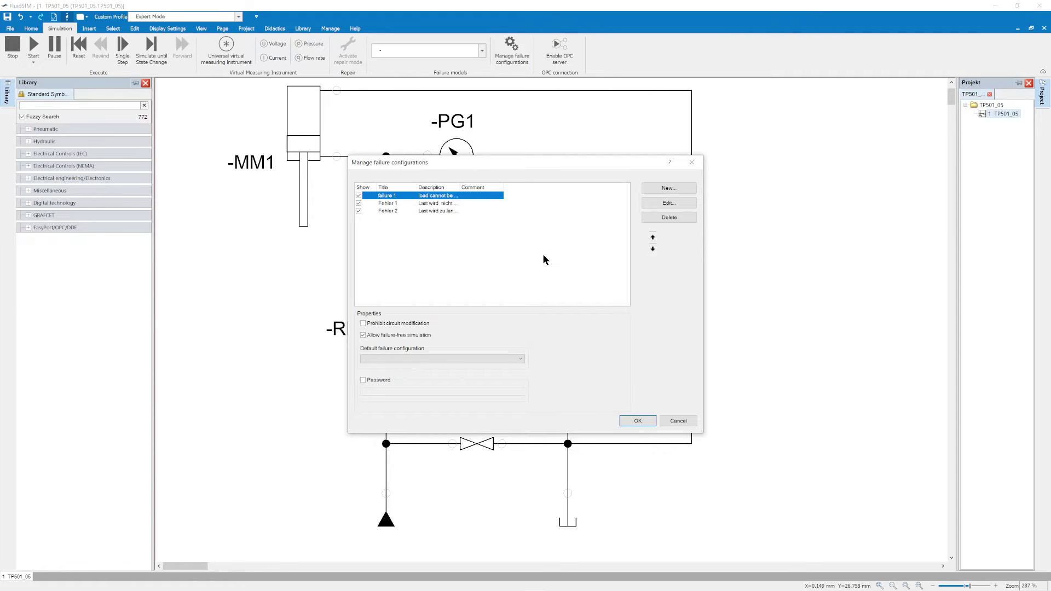
- Try the options for failure-free simulation, the default failure configuration and password protection
click(363, 336)
click(363, 335)
click(521, 358)
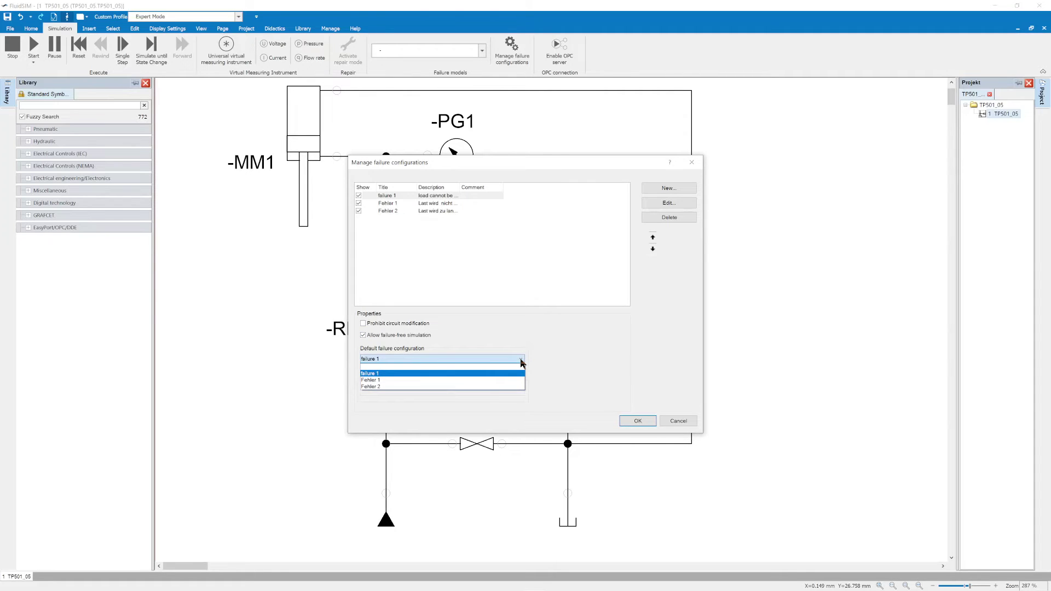
click(498, 368)
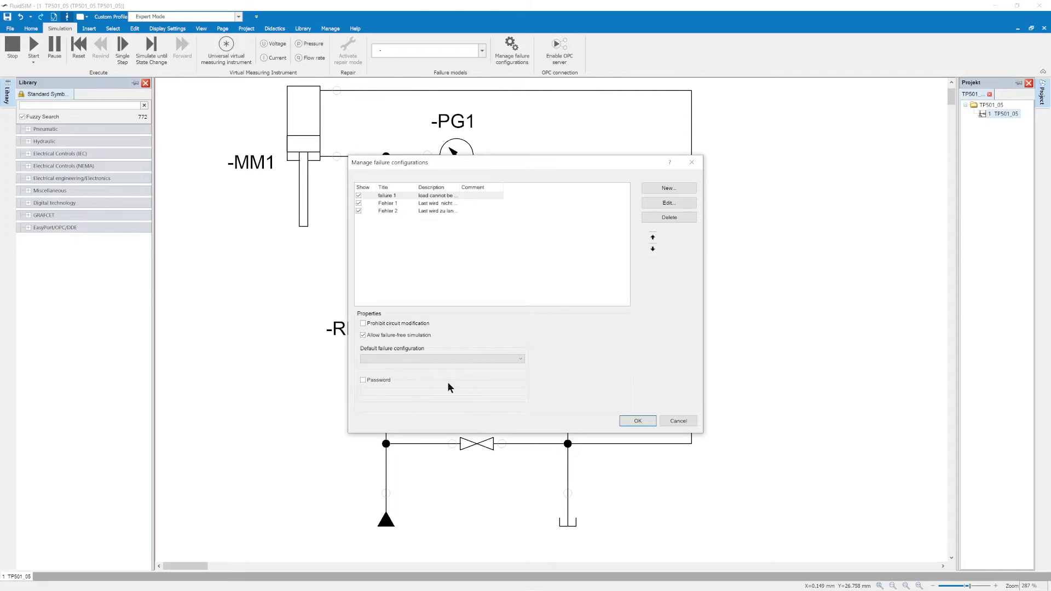
click(363, 381)
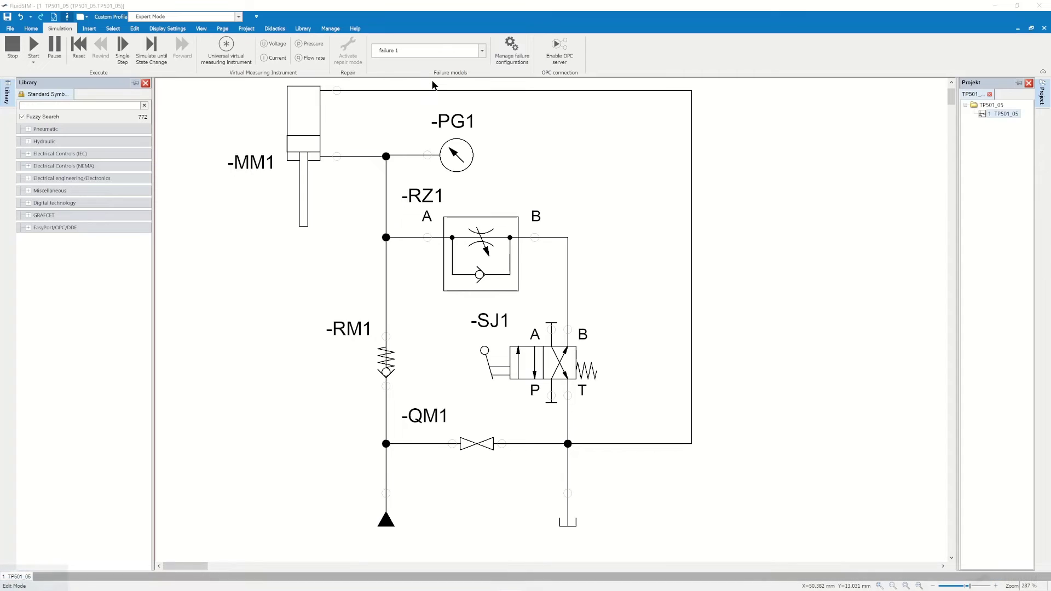
- Run the circuit simulation with no failure model selected, and stop it
click(482, 50)
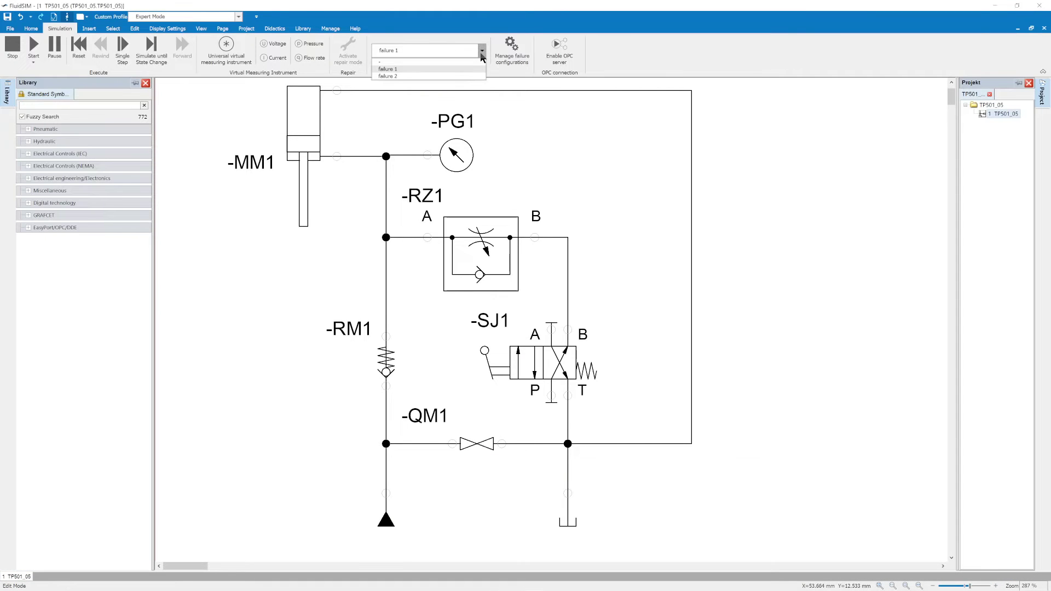
click(383, 62)
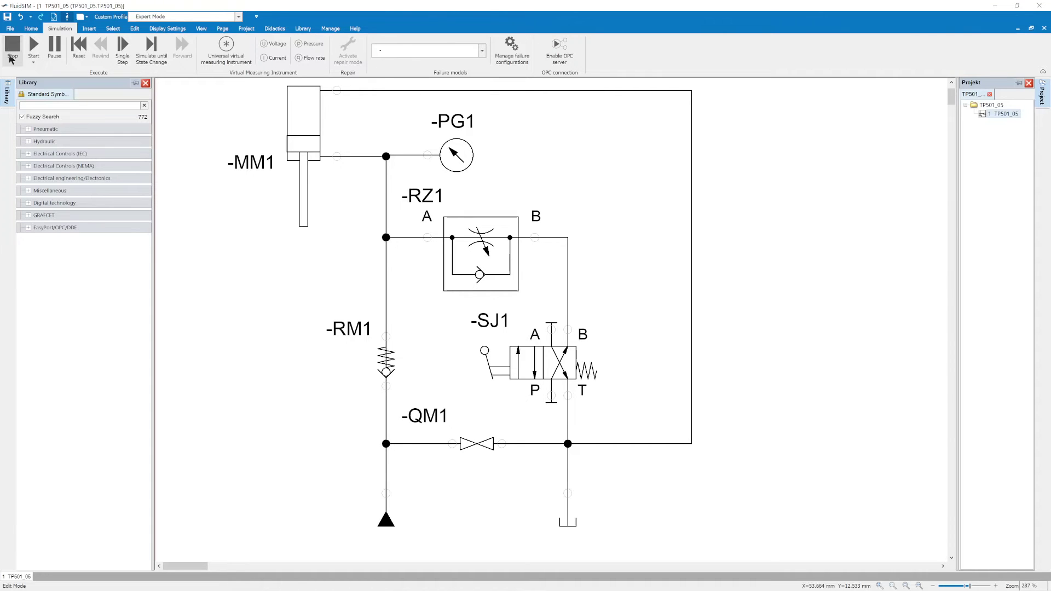
click(32, 44)
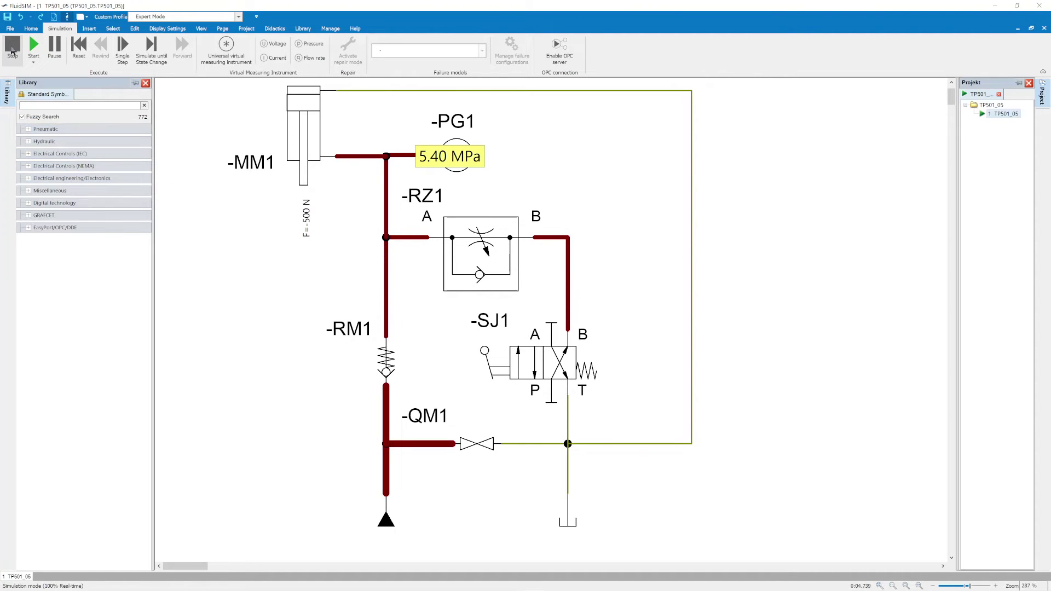
click(12, 51)
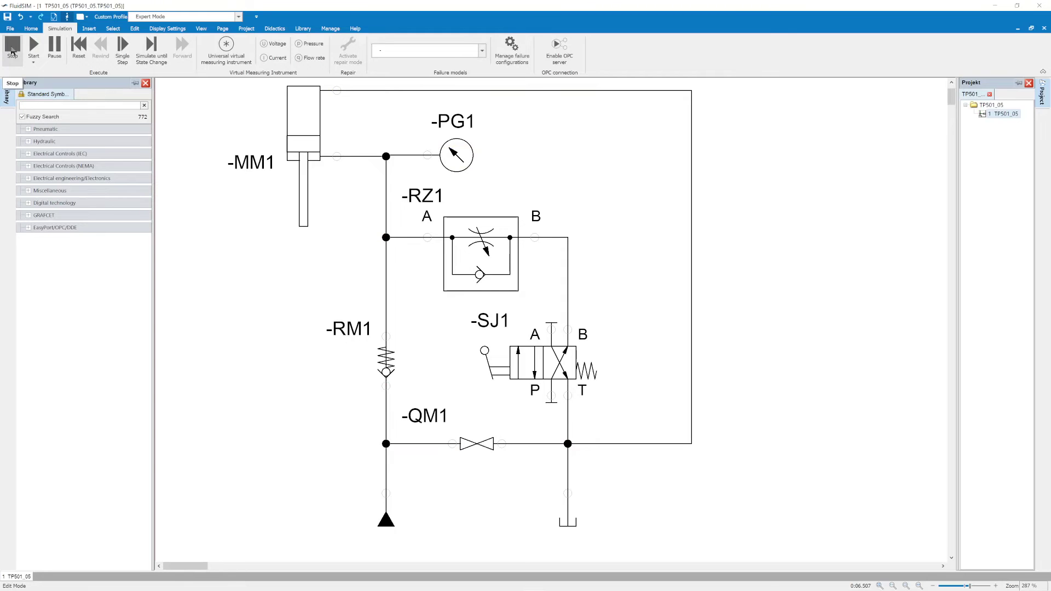
- Choose failure 1 as the active failure model and start the circuit simulation
click(481, 51)
click(425, 67)
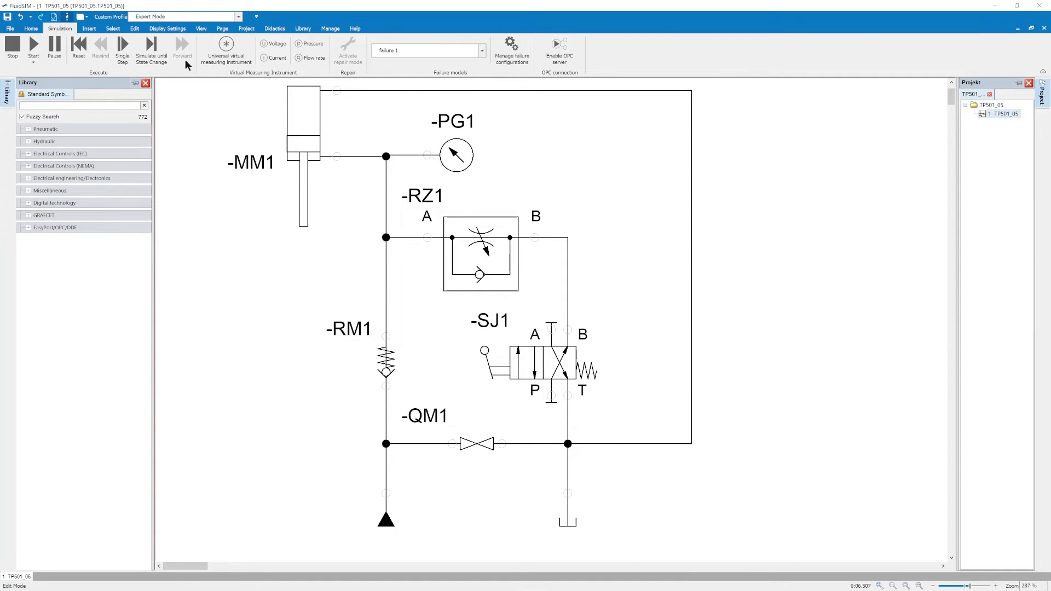
click(34, 48)
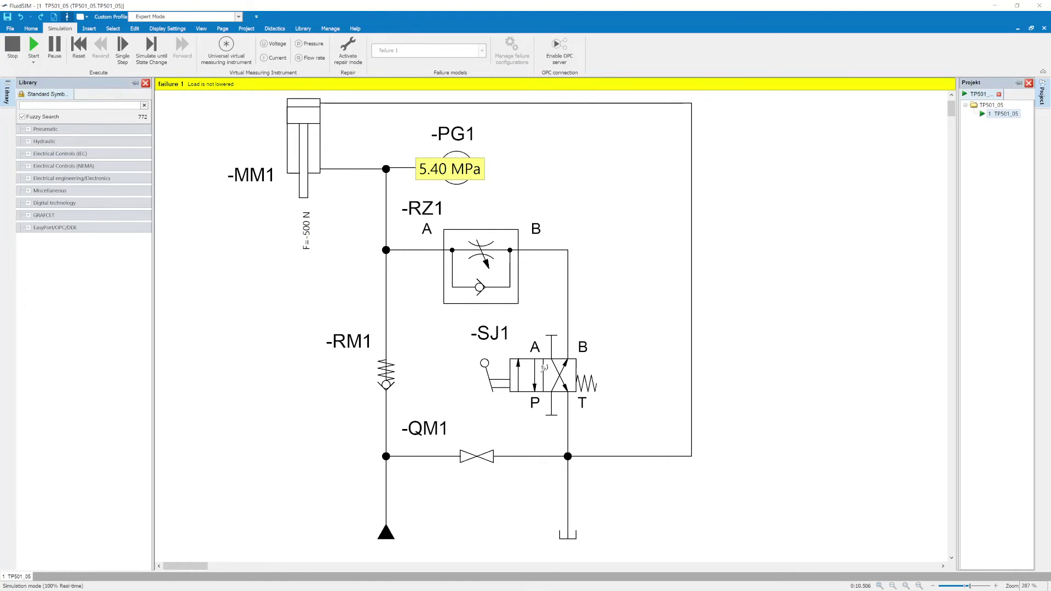
- Switch directional valve -SJ1 back and forth in the running simulation to test how the load moves with failure 1 active
click(544, 368)
click(544, 368)
click(544, 368)
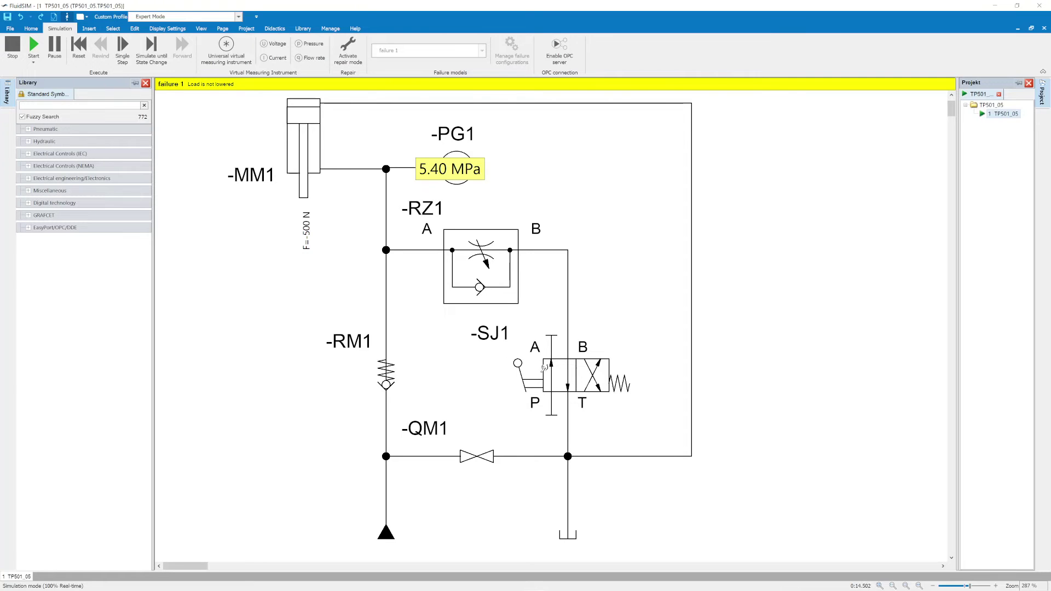
click(544, 368)
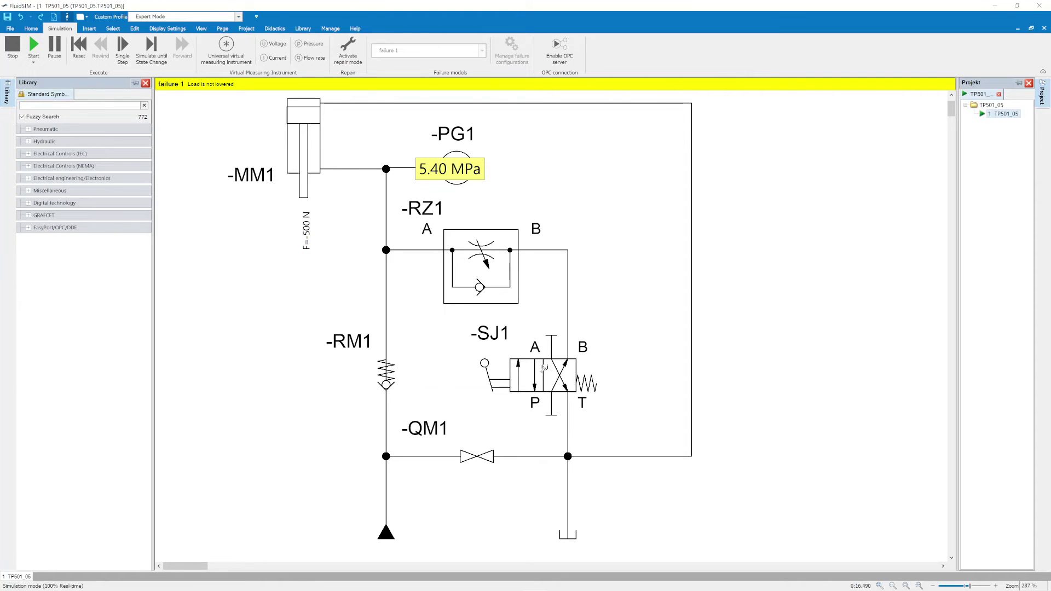
- Try non-return valve -RM1 and cylinder -MM1 as the suspected defective components in repair mode
click(349, 48)
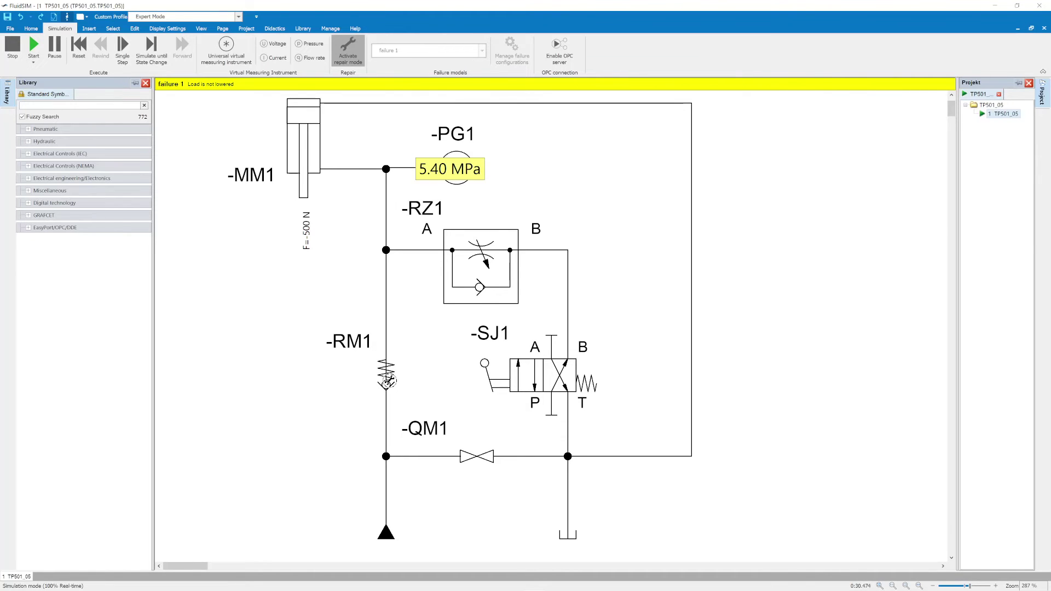
click(388, 381)
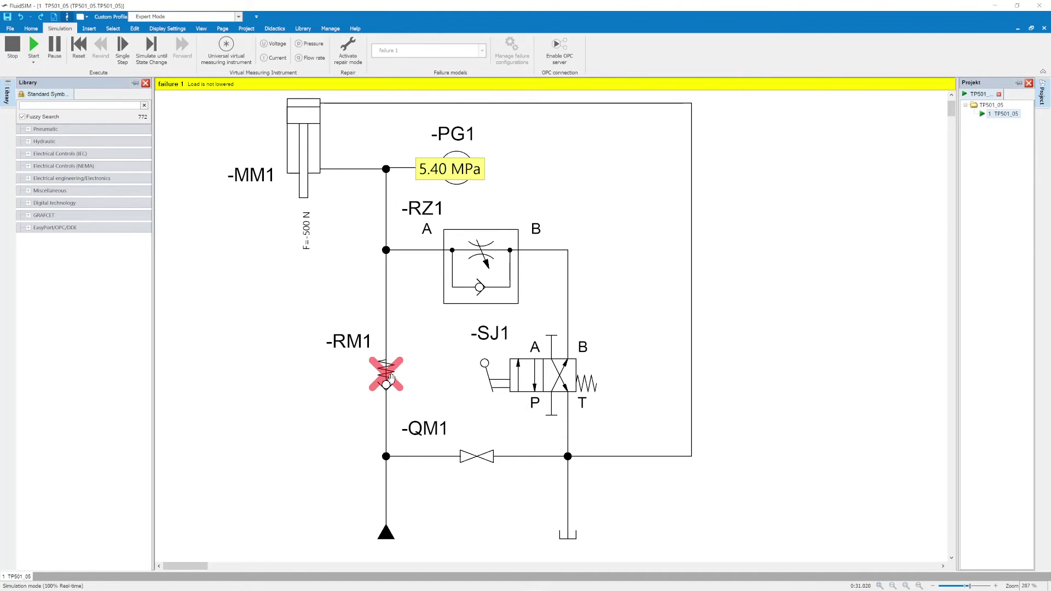
click(319, 156)
click(349, 42)
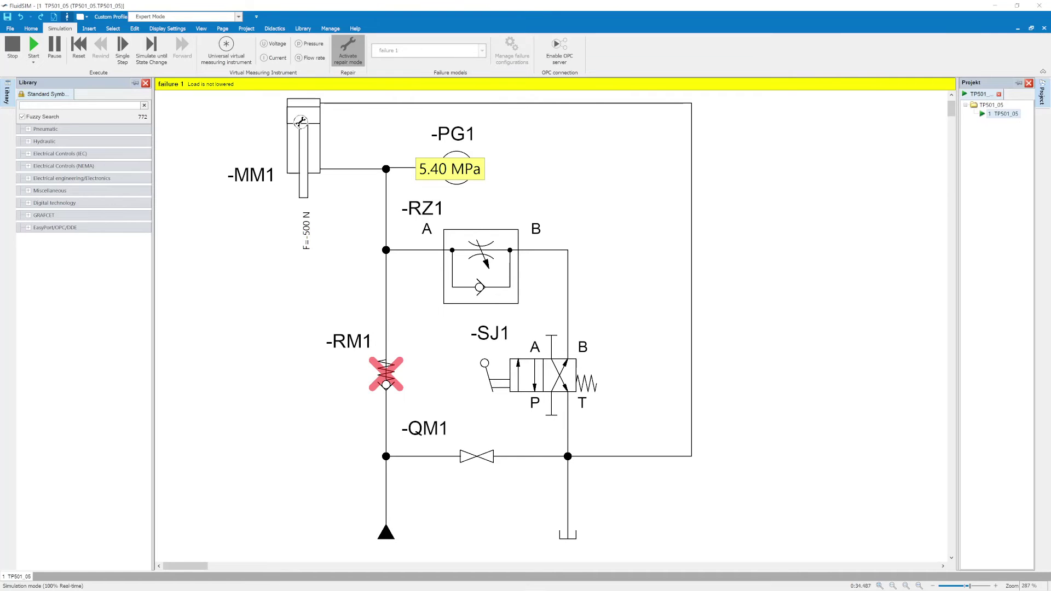
click(301, 121)
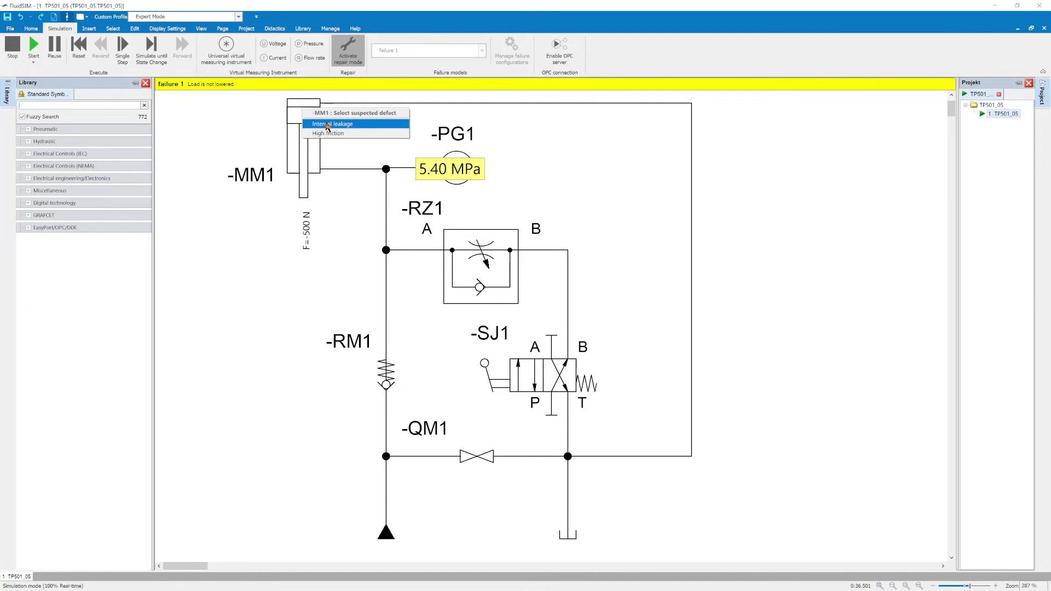
- Try "Component clogged" in repair mode as the suspected defect of the line at port A of -RZ1
click(355, 59)
click(343, 52)
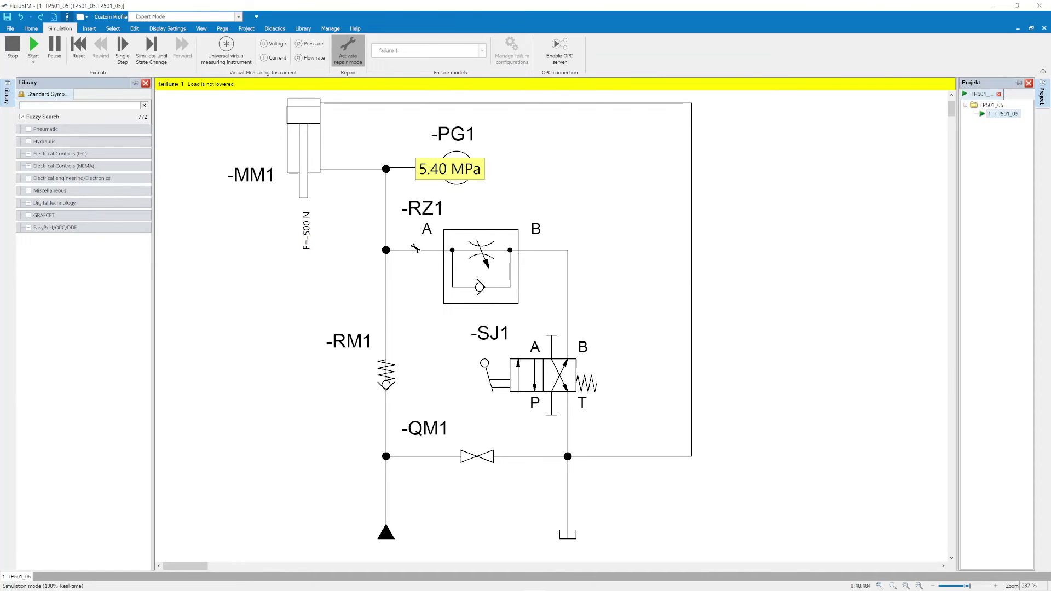
click(415, 248)
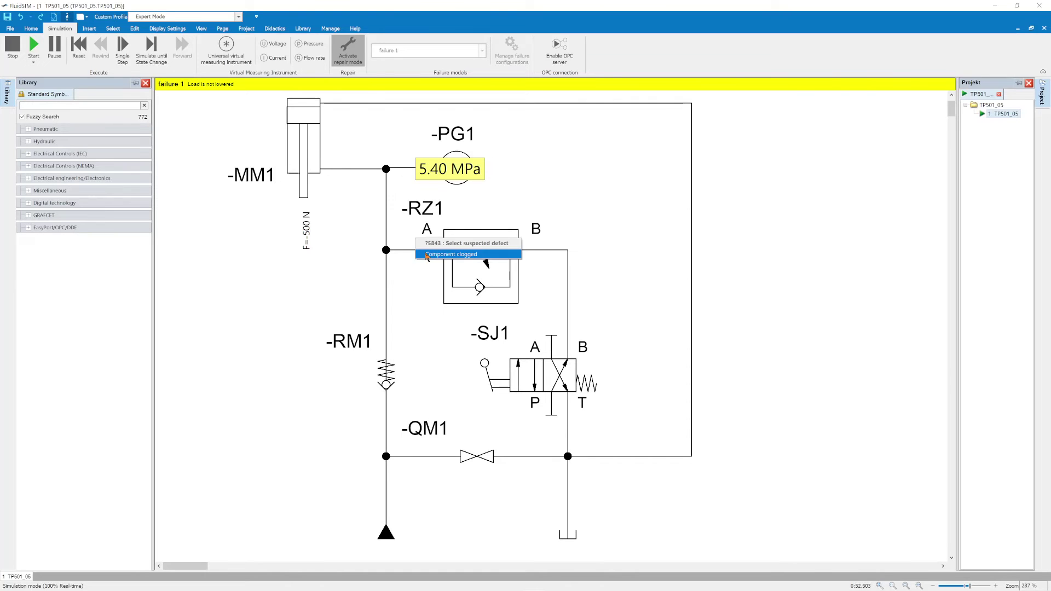
click(451, 254)
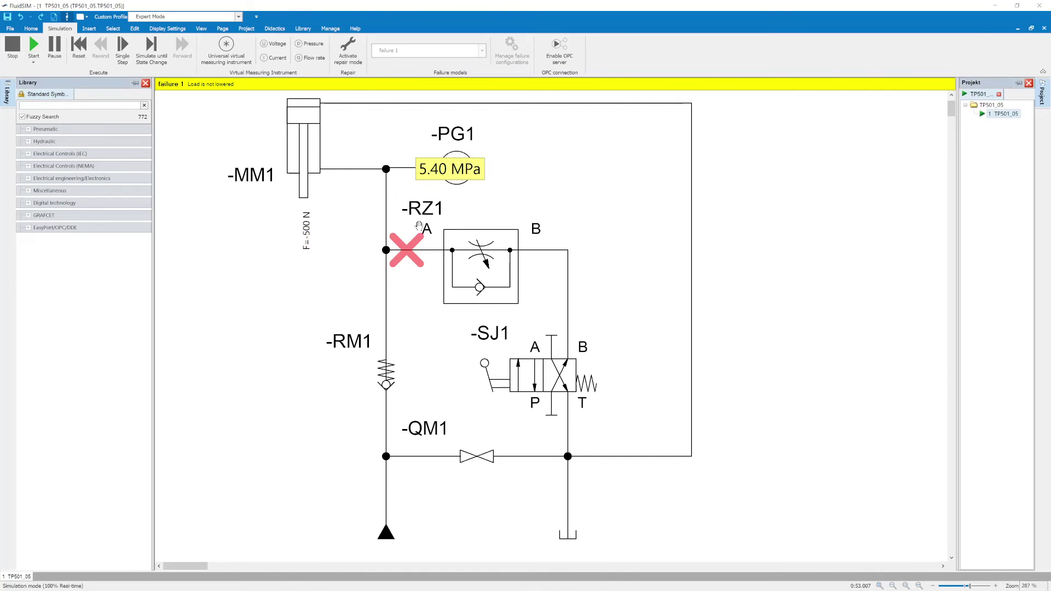
- Try a check valve fault in repair mode as the suspected defect of flow control valve -RZ1
click(348, 54)
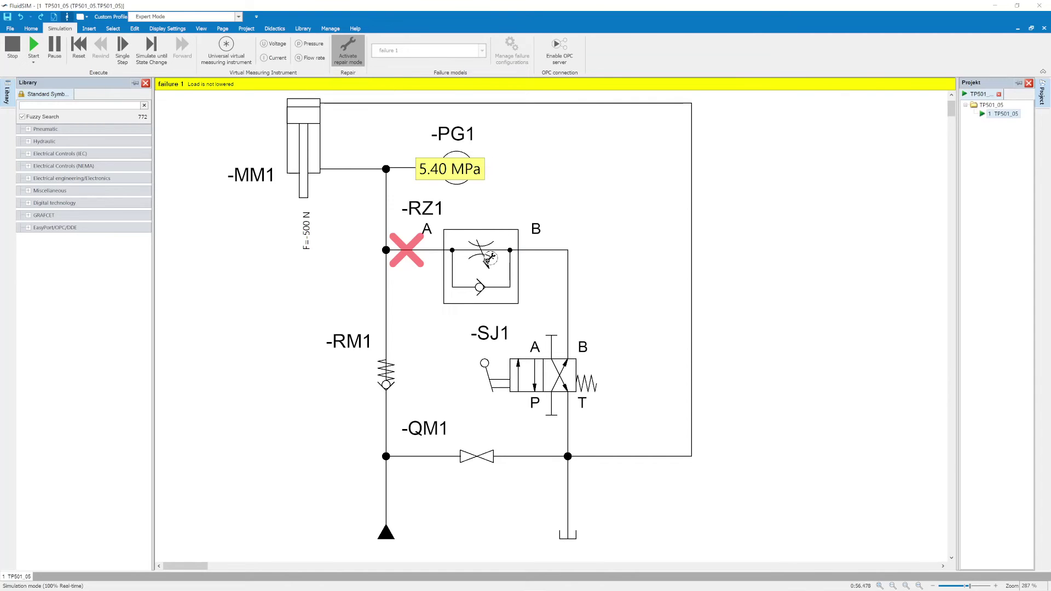
click(490, 259)
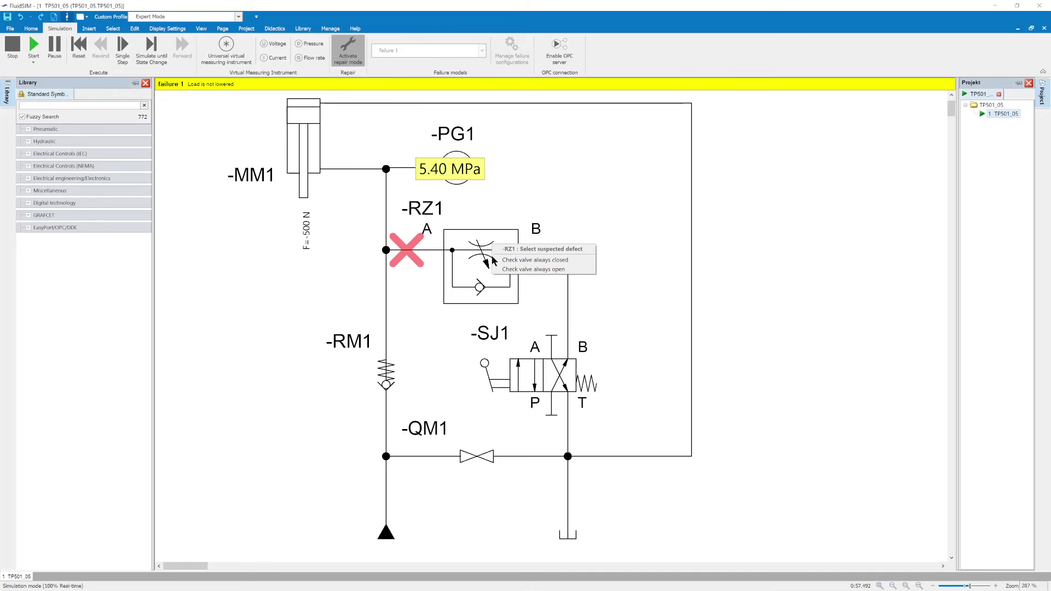
click(513, 264)
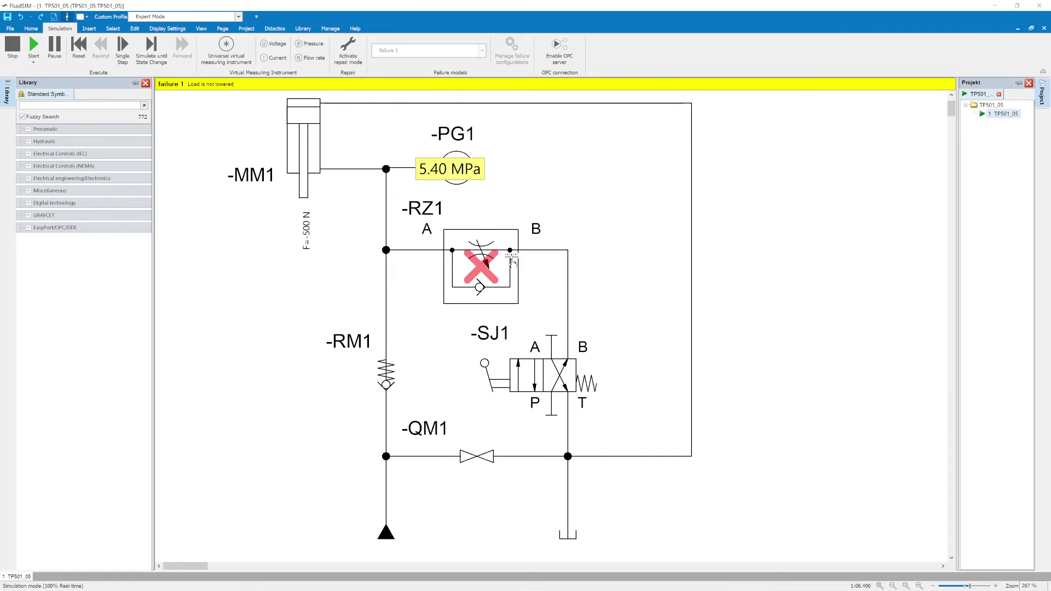
- Repair directional valve -SJ1 by choosing "Piston blocked" as its suspected defect, and operate the valve to test lowering the load
click(348, 48)
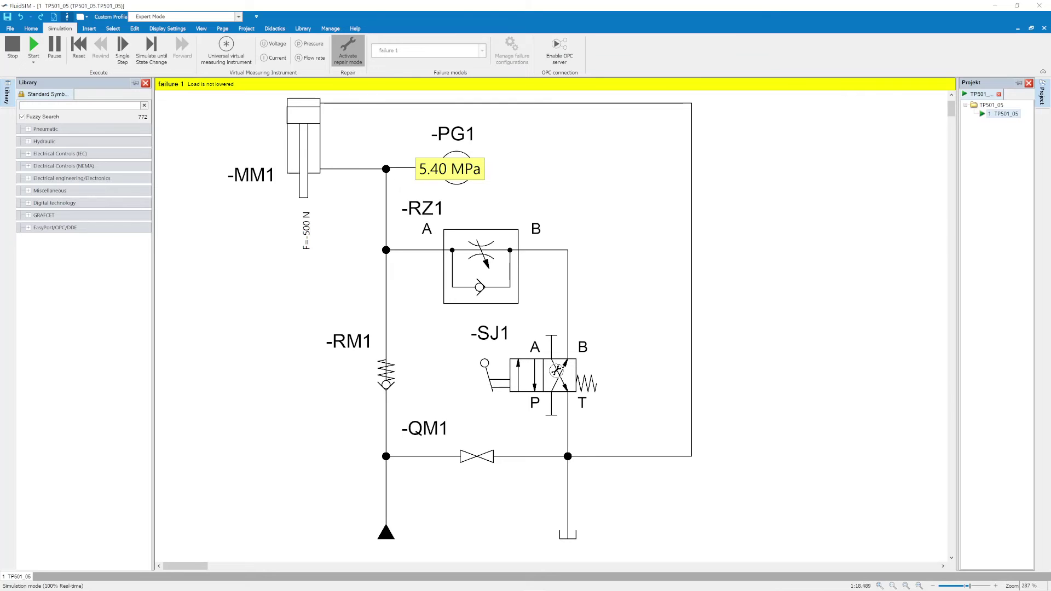
click(557, 371)
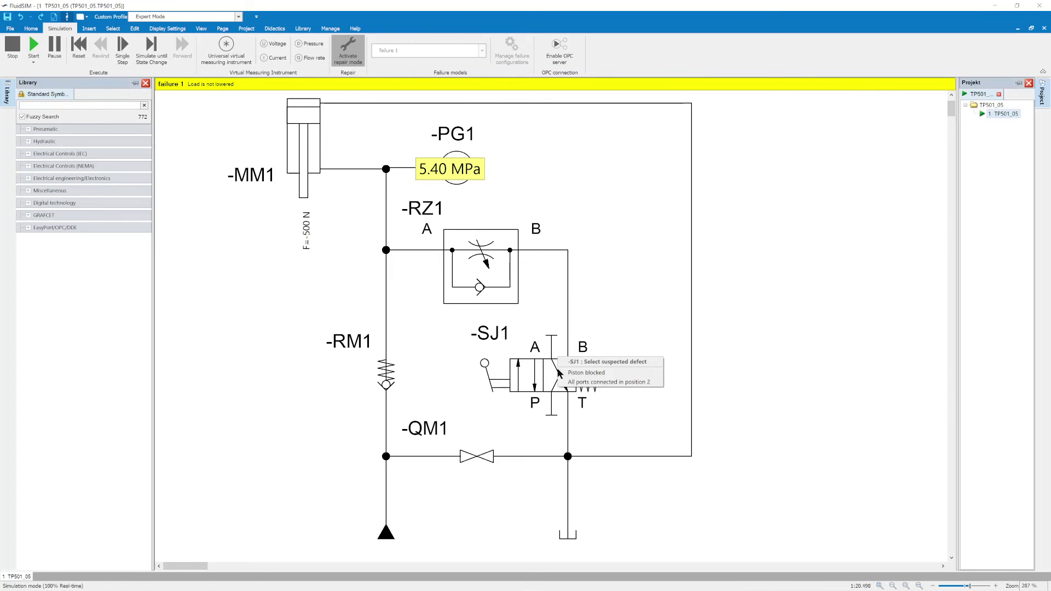
click(576, 373)
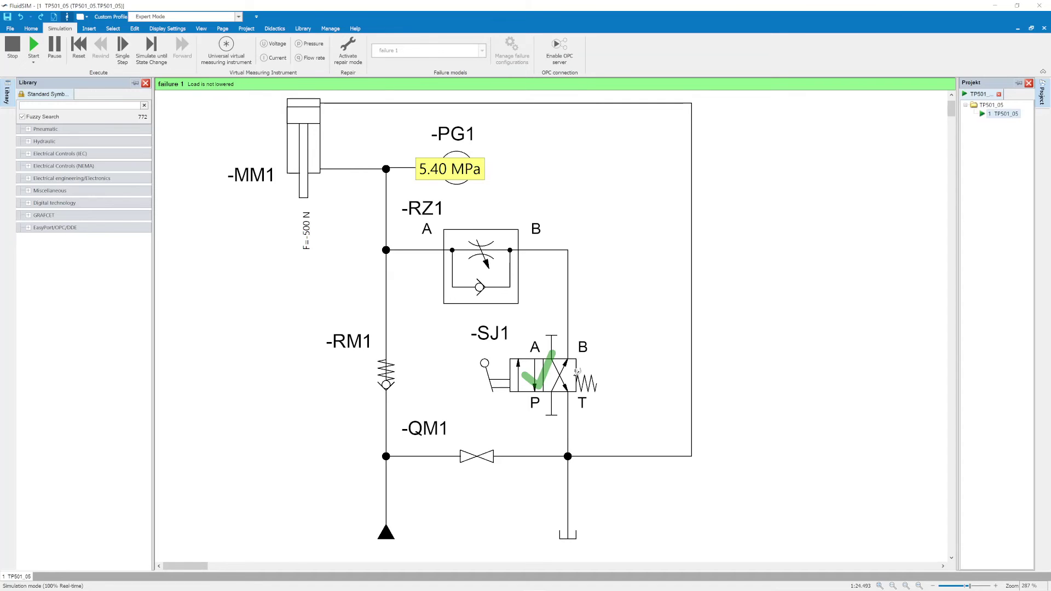
click(566, 372)
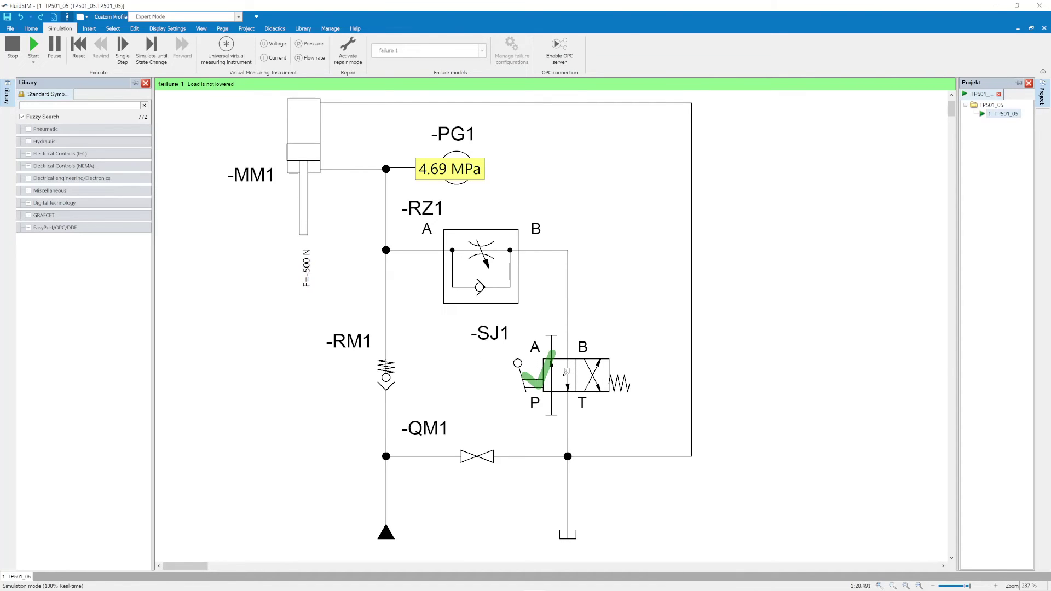
click(567, 372)
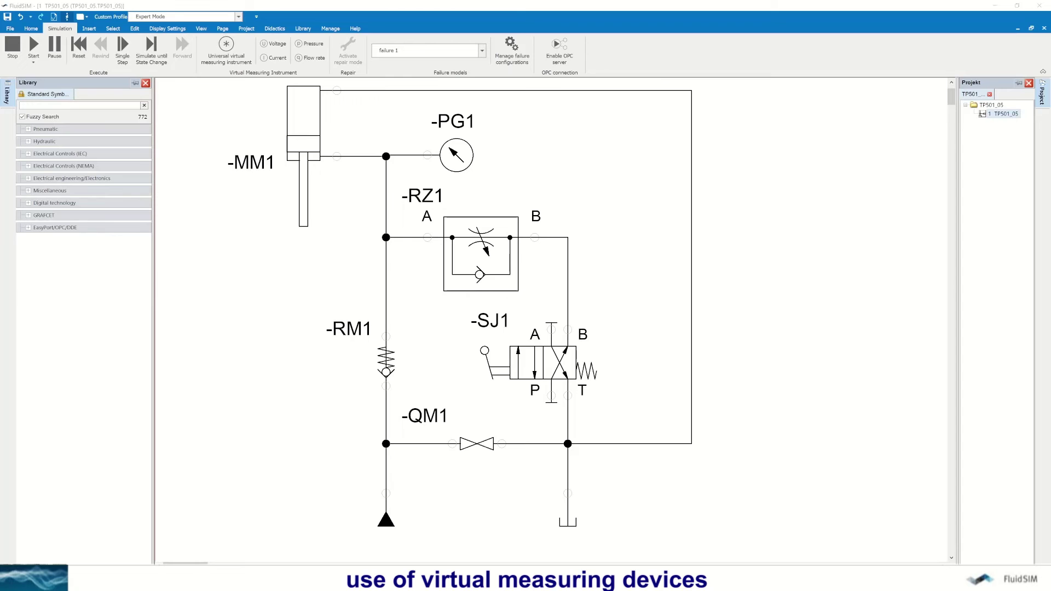
- Choose failure 2 as the active failure model and start the circuit simulation
click(481, 51)
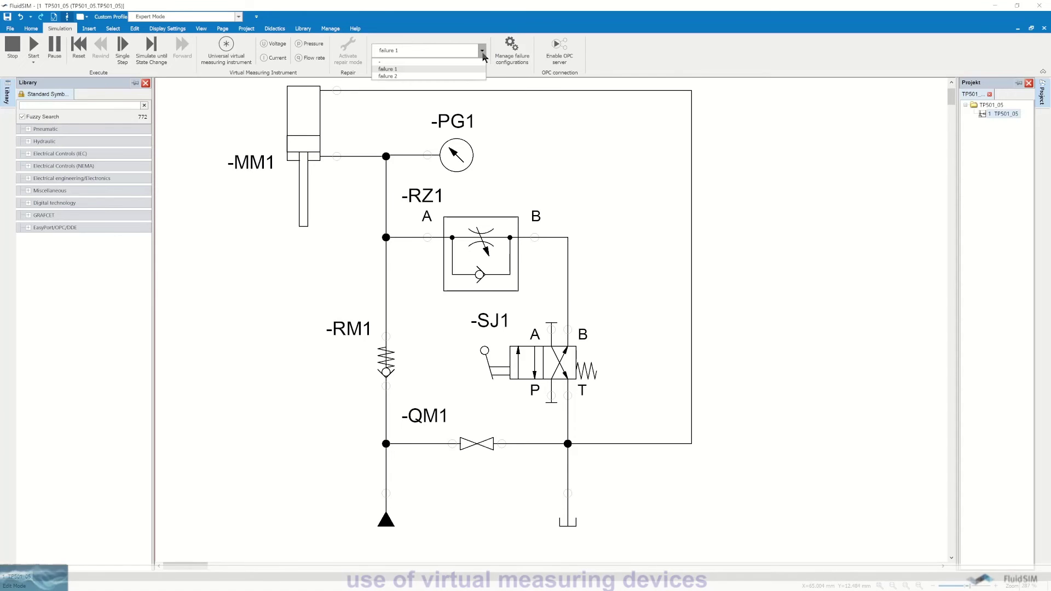
click(409, 75)
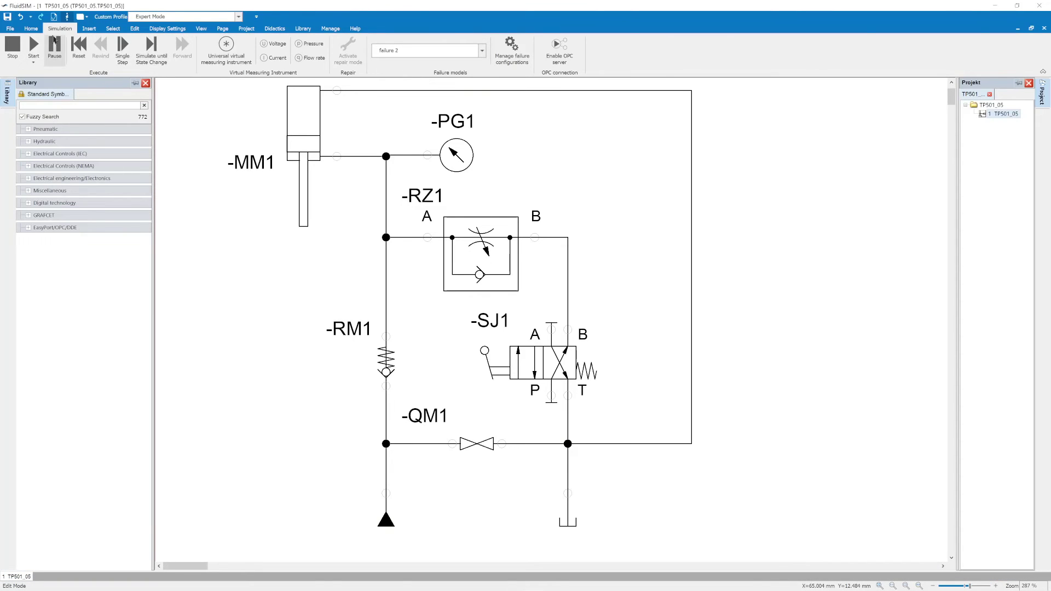
click(34, 46)
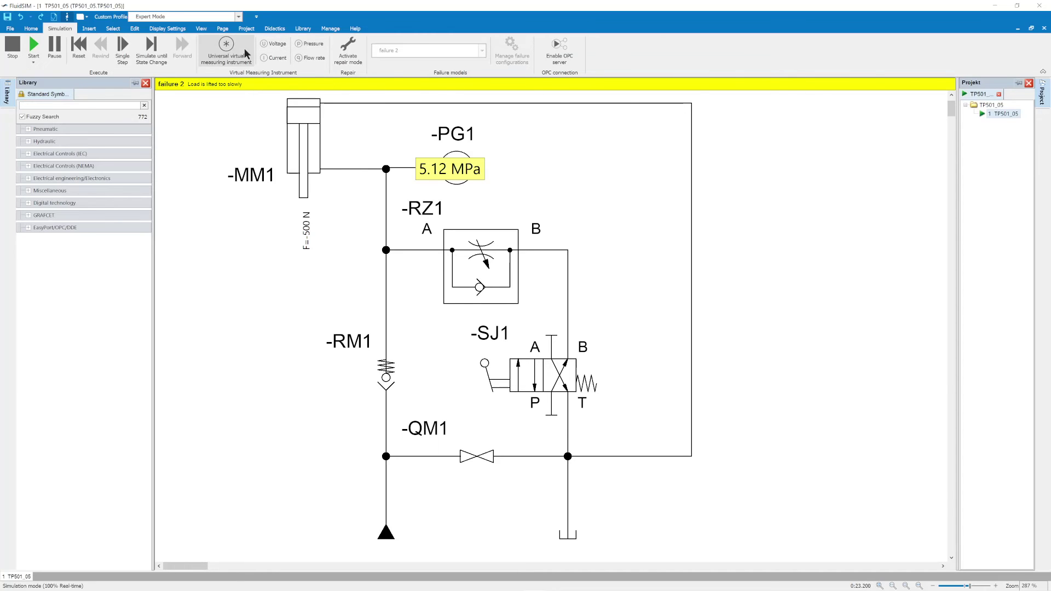
- Attach a virtual flow rate measuring instrument to the line at port B of flow control valve -RZ1
click(309, 61)
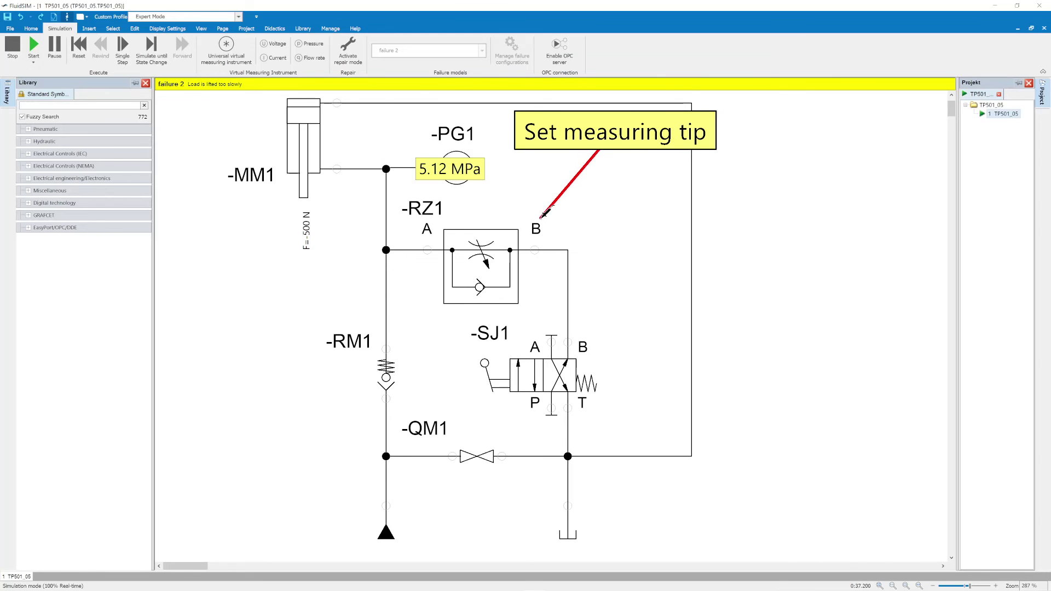
click(534, 250)
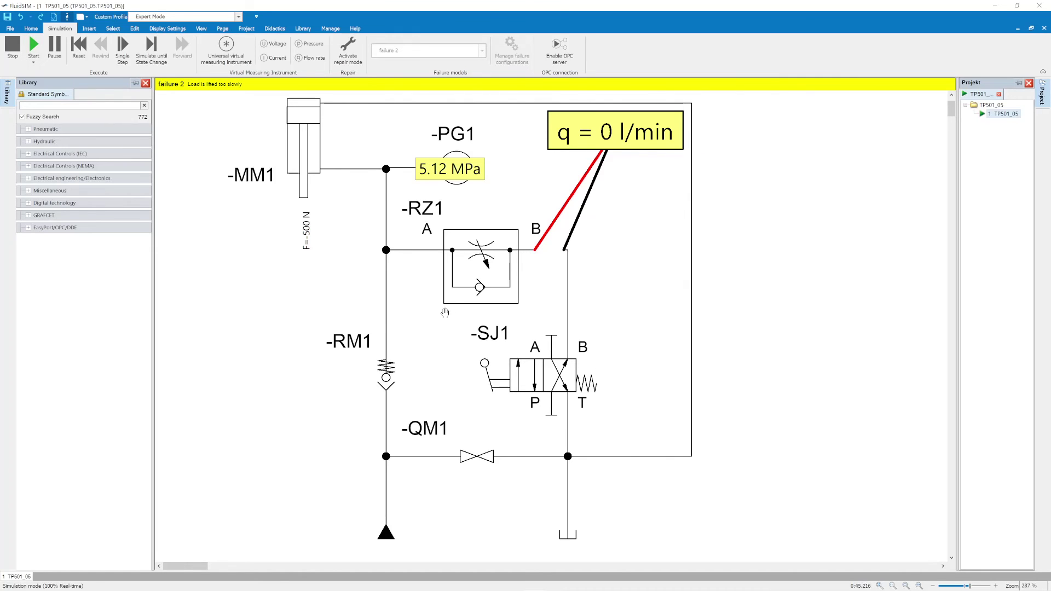
- Try Cumulative Flow as the measured variable of the instrument at -RZ1, and set it back to Flow rate
double_click(596, 134)
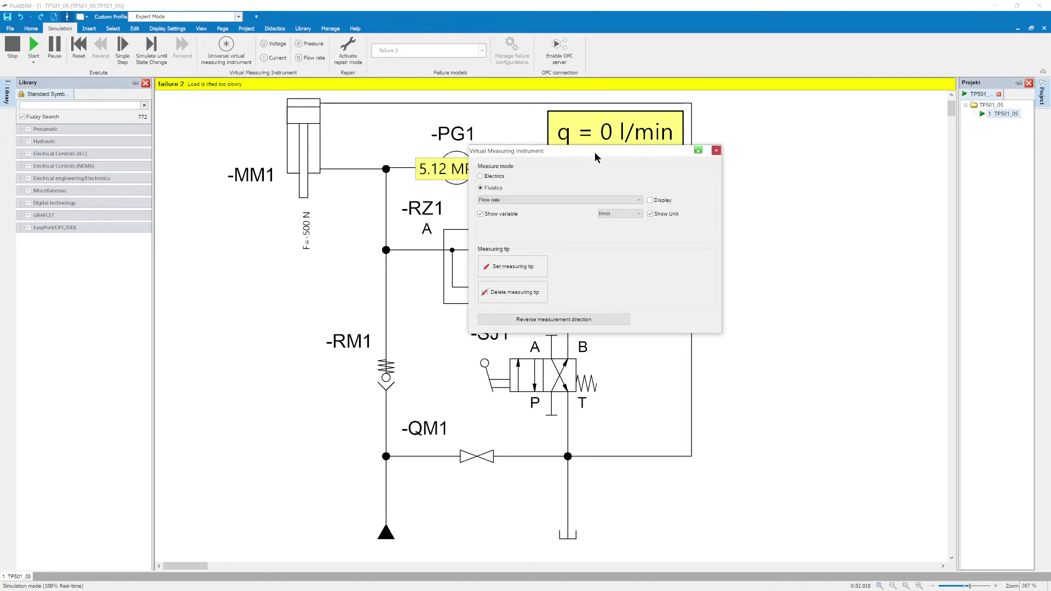
click(638, 201)
click(484, 227)
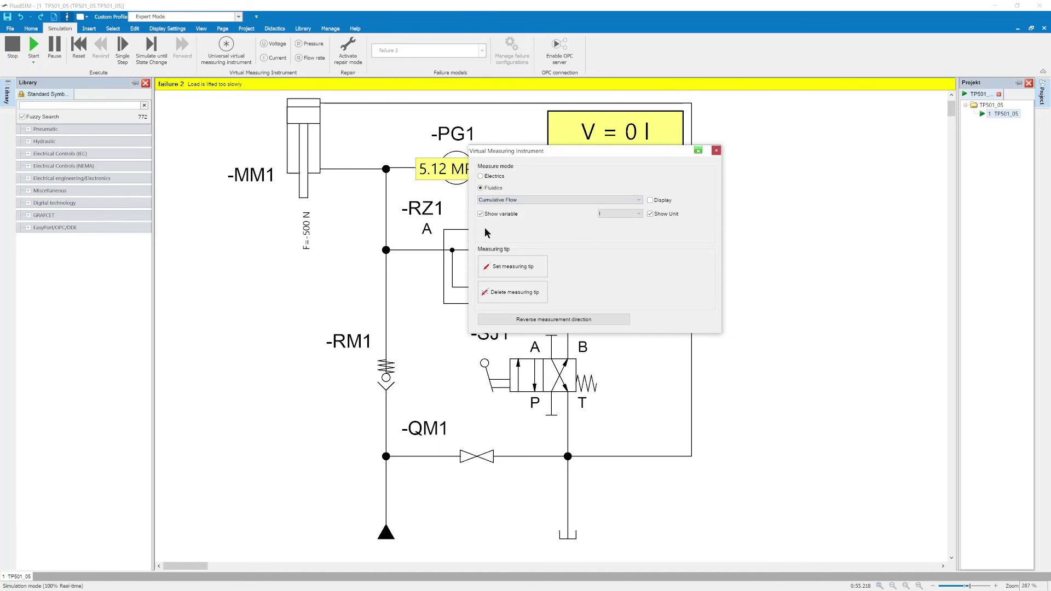
click(637, 199)
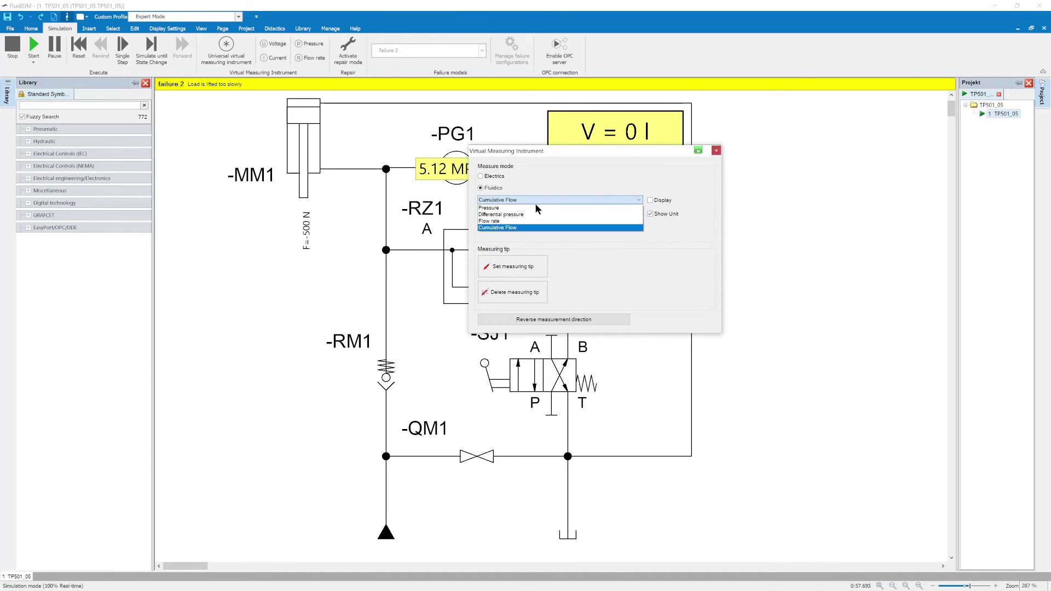
click(490, 221)
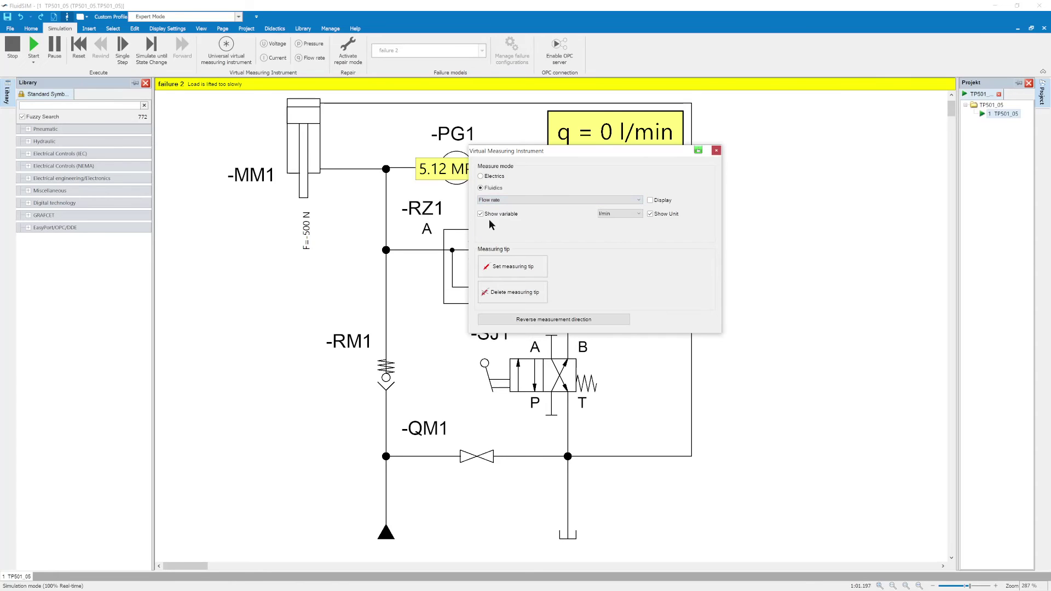
click(716, 150)
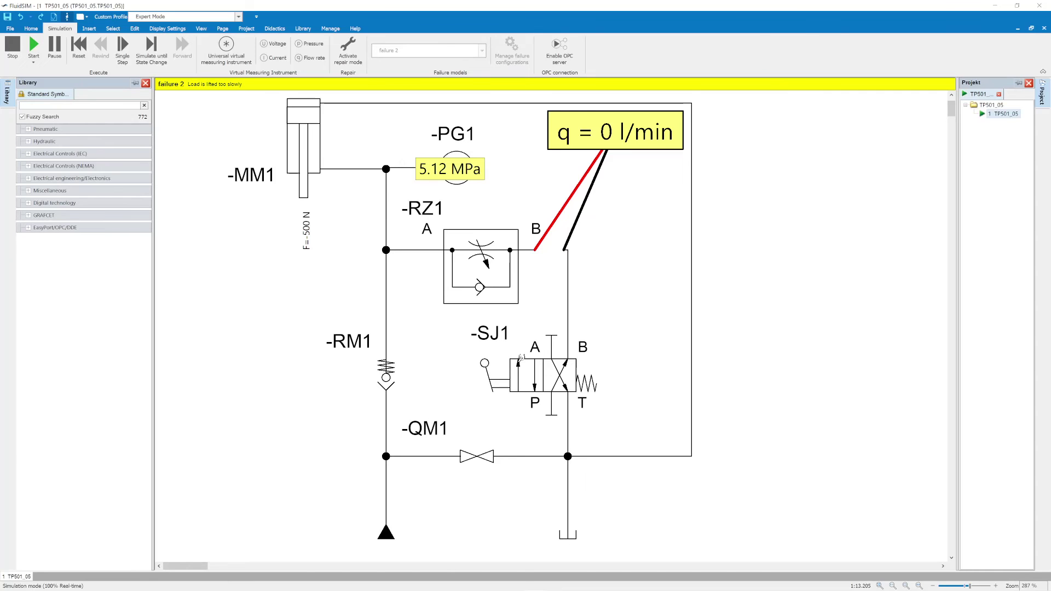
- Operate valve -SJ1 and attach virtual flow rate instruments to the lower and upper ports of cylinder -MM1, keeping their displays clear of the circuit
click(522, 361)
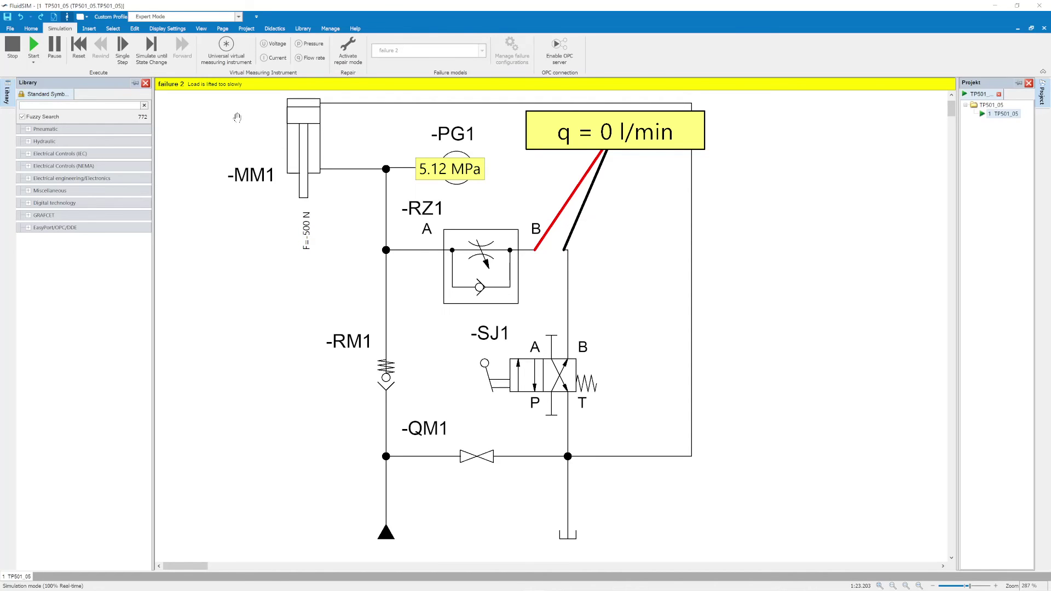
click(310, 58)
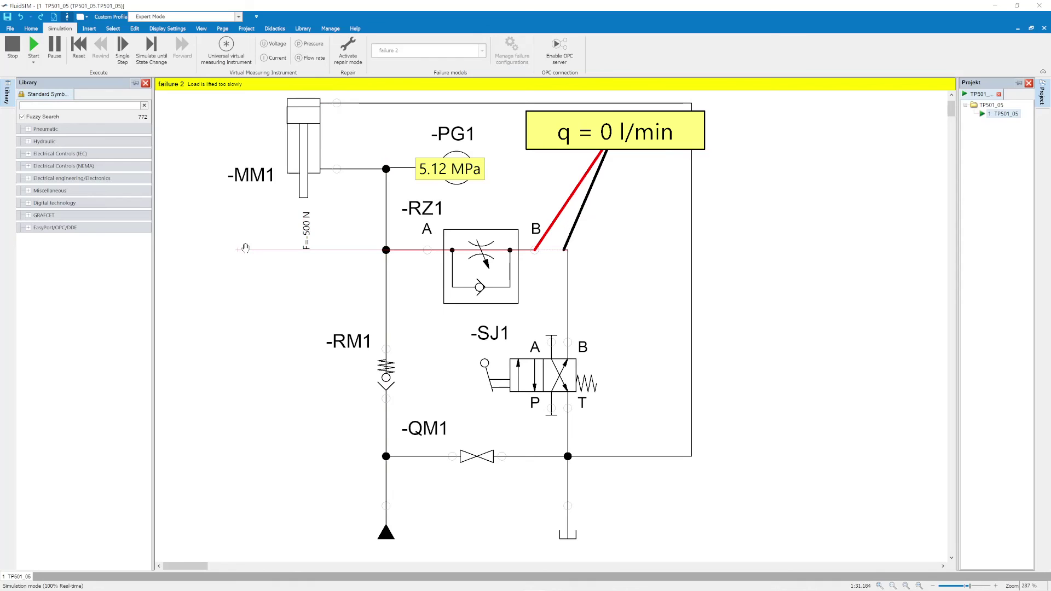
click(335, 165)
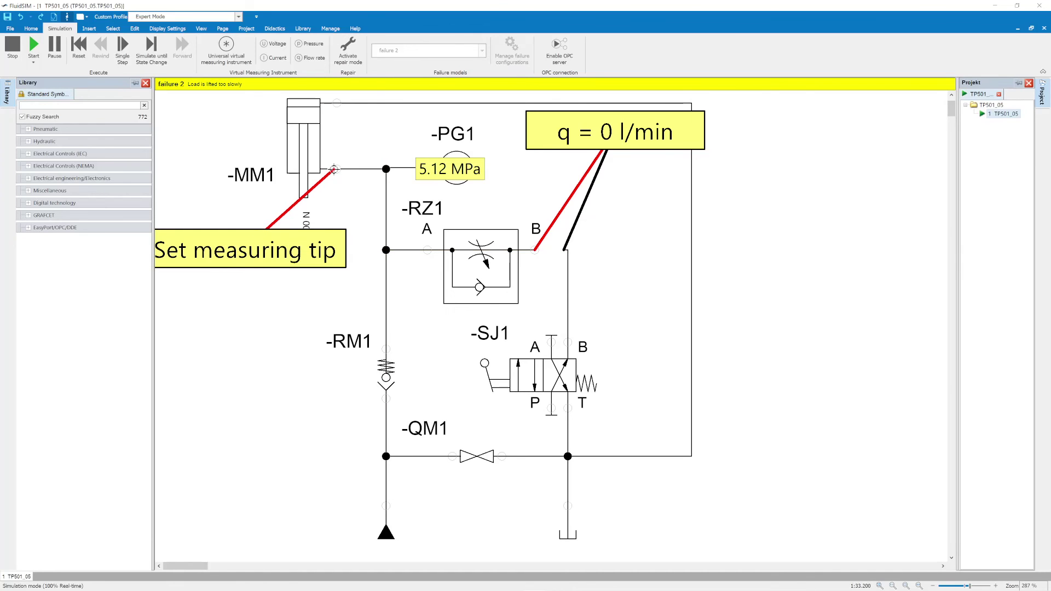
click(366, 170)
drag(209, 258, 216, 310)
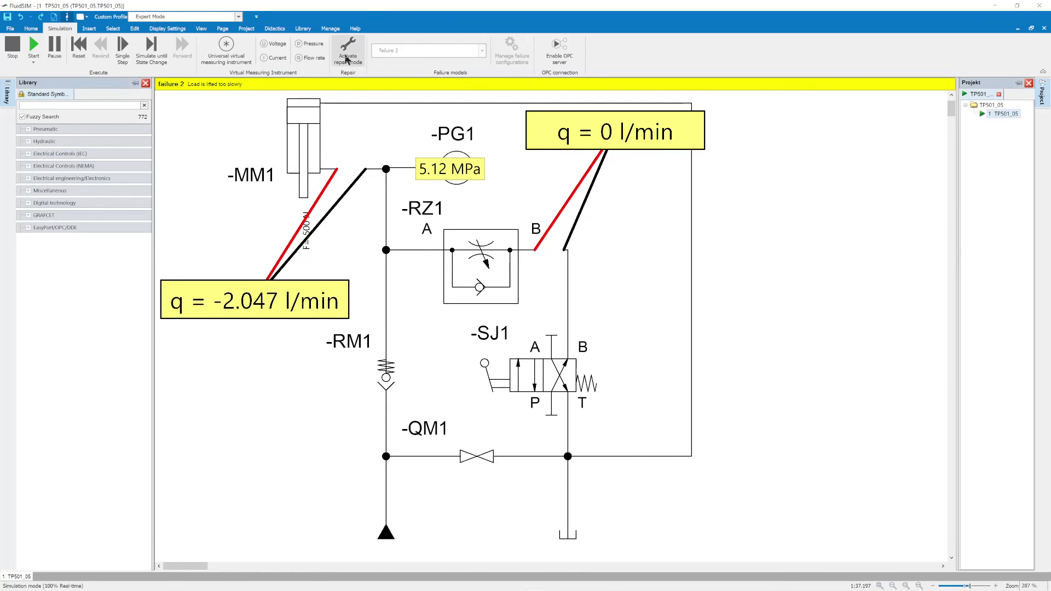
click(305, 59)
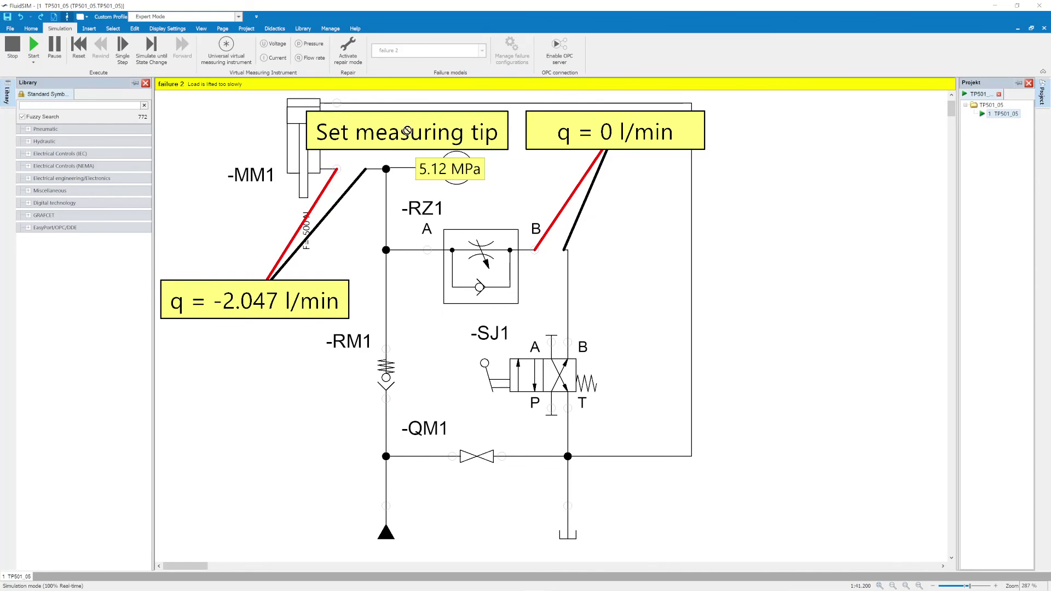
click(337, 102)
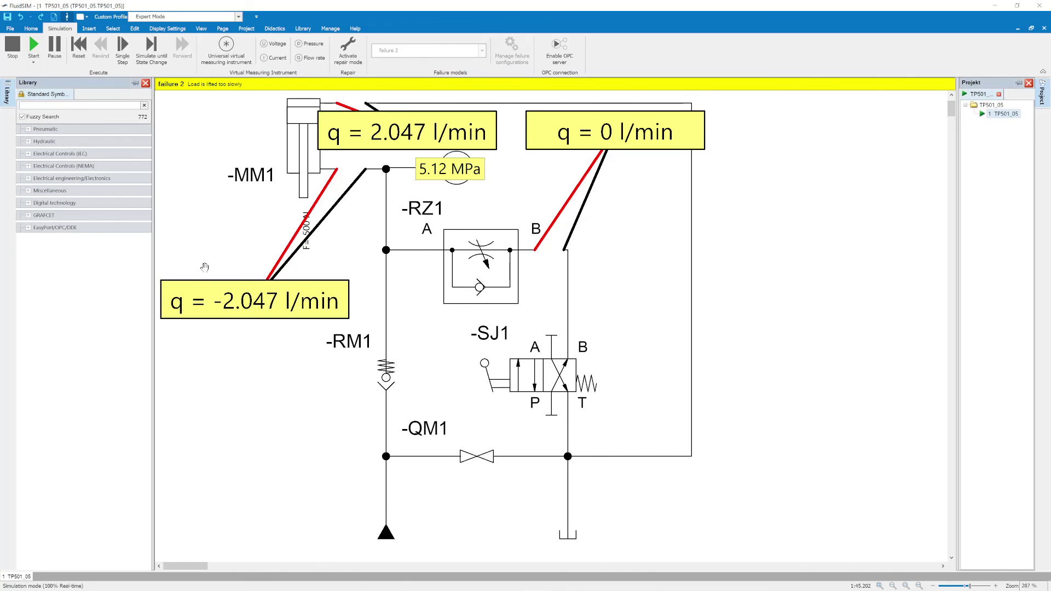
- Activate repair mode and diagnose internal leakage as the suspected defect of cylinder -MM1
click(348, 59)
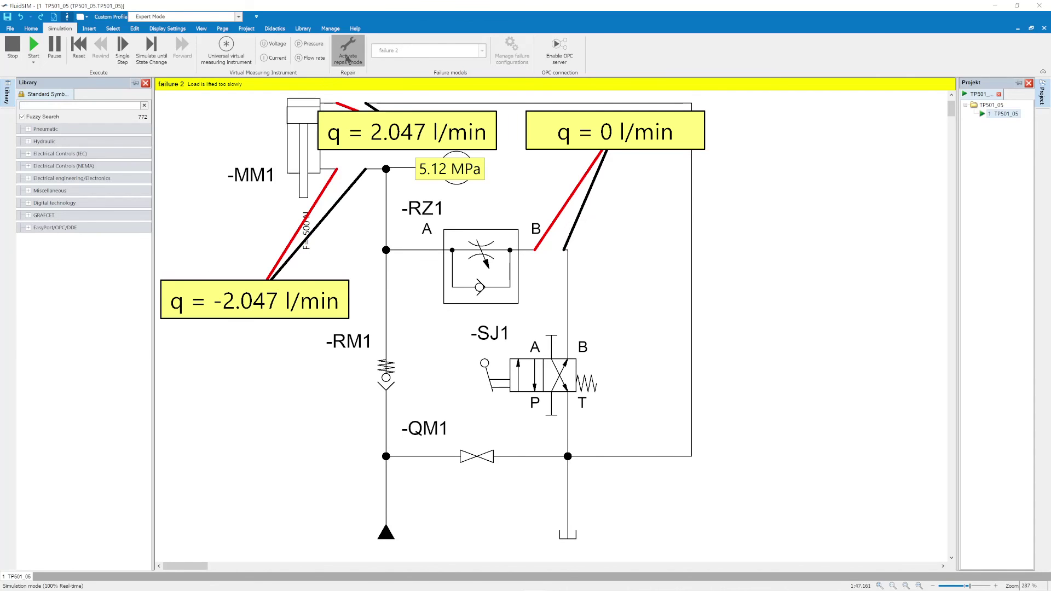
click(308, 129)
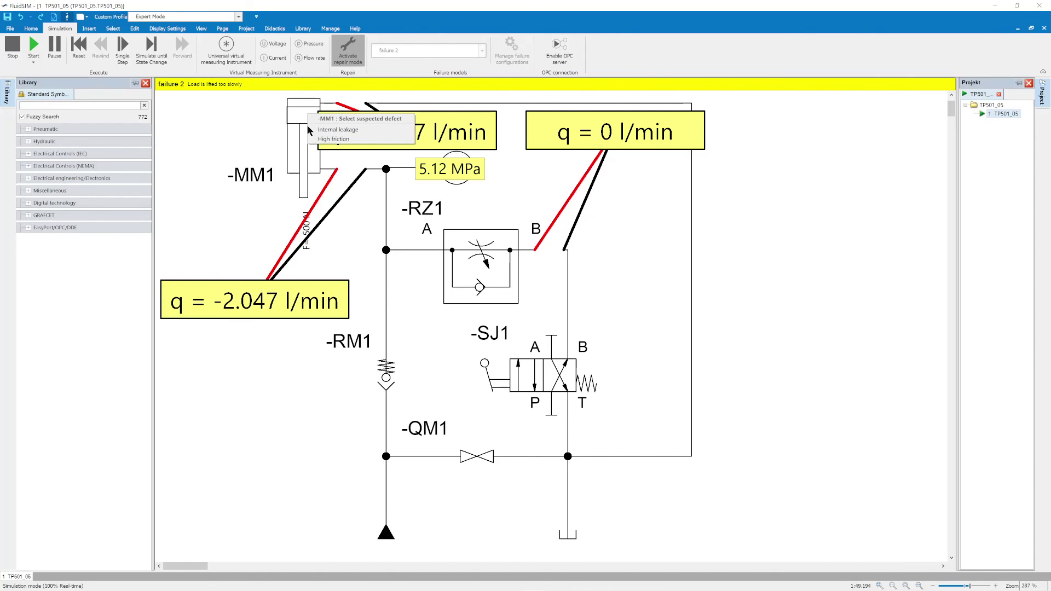
click(325, 130)
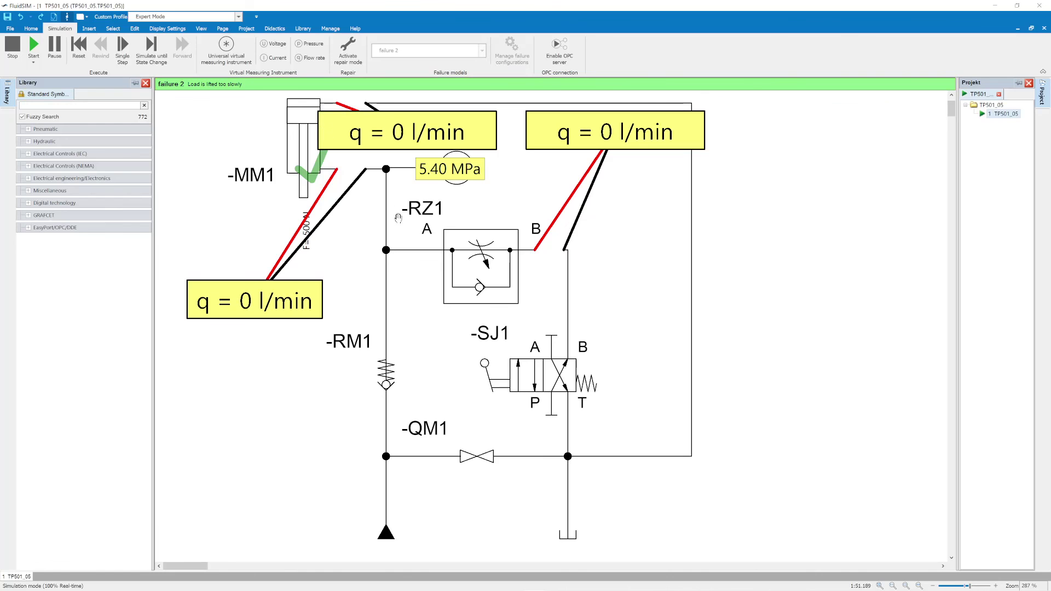
- Operate hand lever valve -SJ1 and release it to test the repaired cylinder's travel, and stop the simulation
click(545, 371)
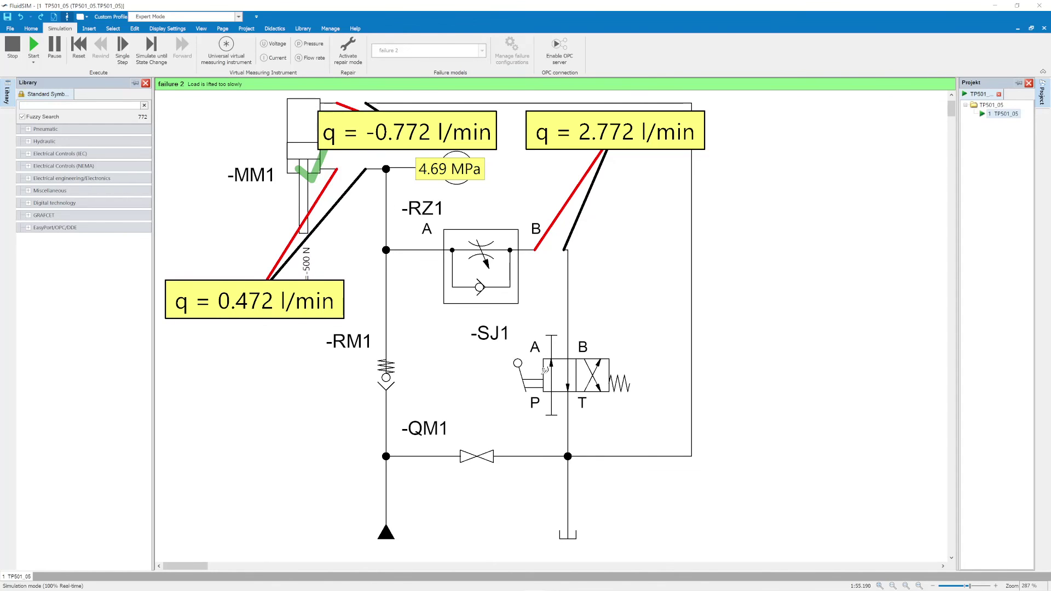
click(545, 370)
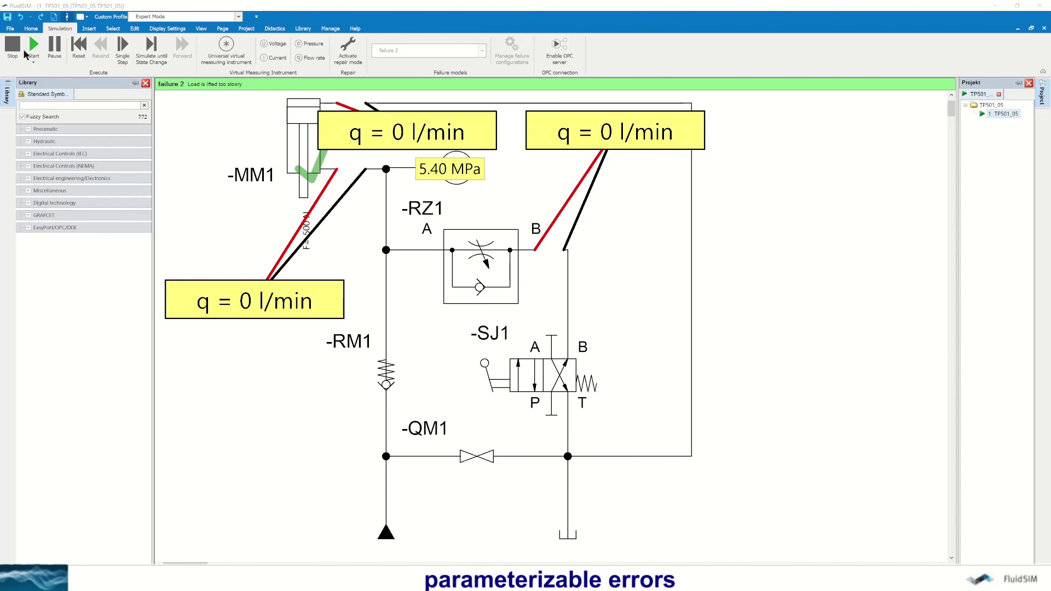
click(13, 47)
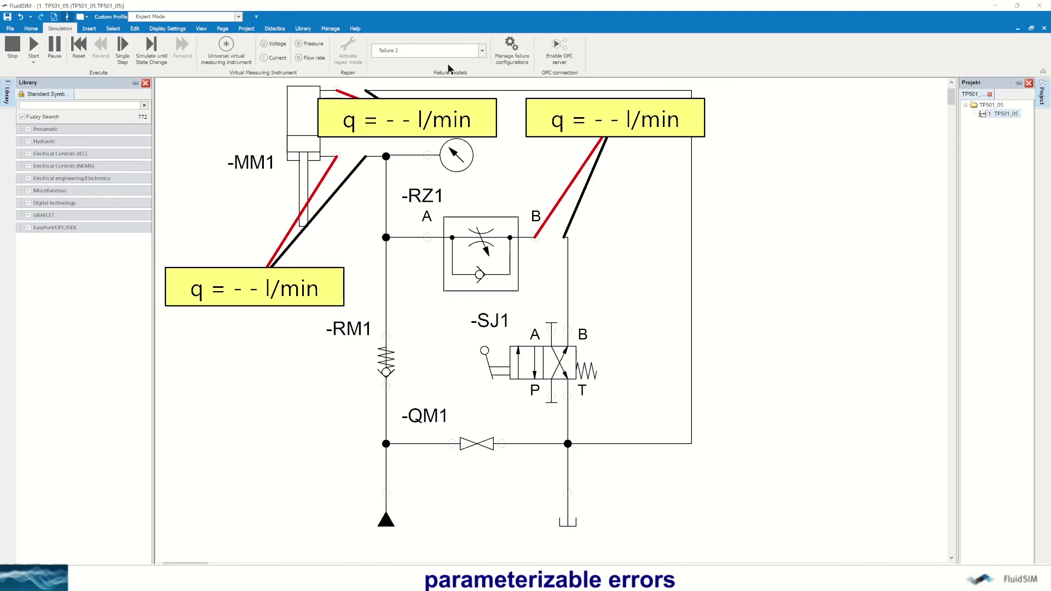
- Examine the internal leakage parameters of defective cylinder -MM1 in the failure 2 configuration, and close the failure configuration management
click(510, 47)
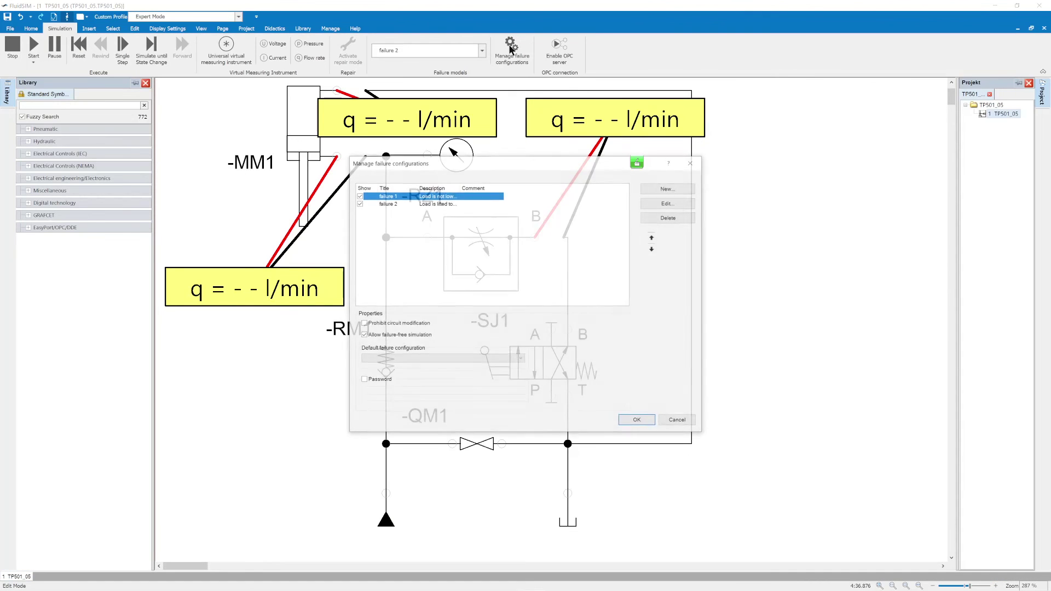
click(412, 204)
click(669, 203)
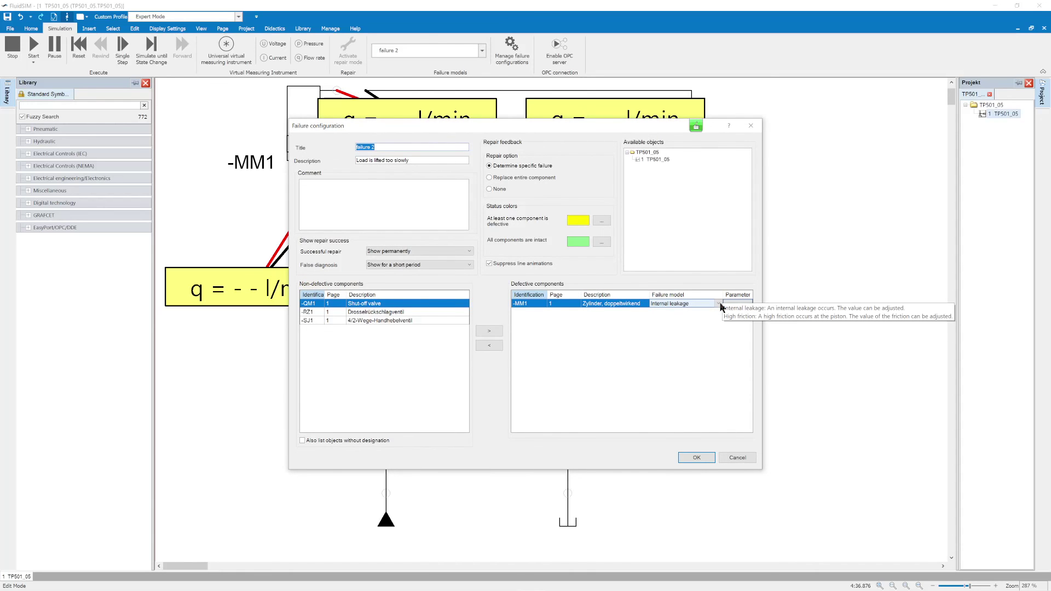
click(744, 304)
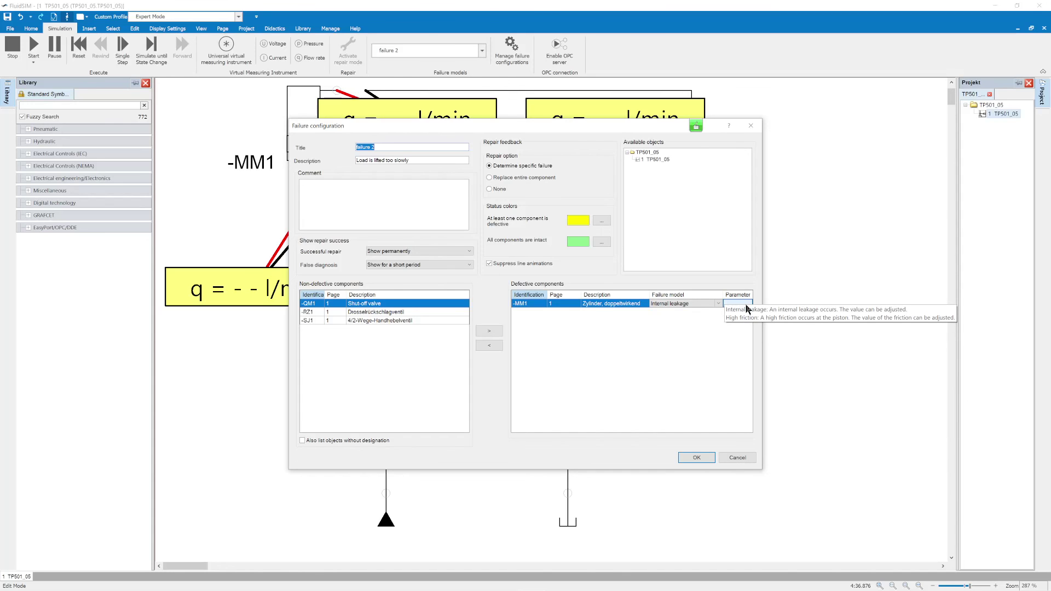
click(746, 307)
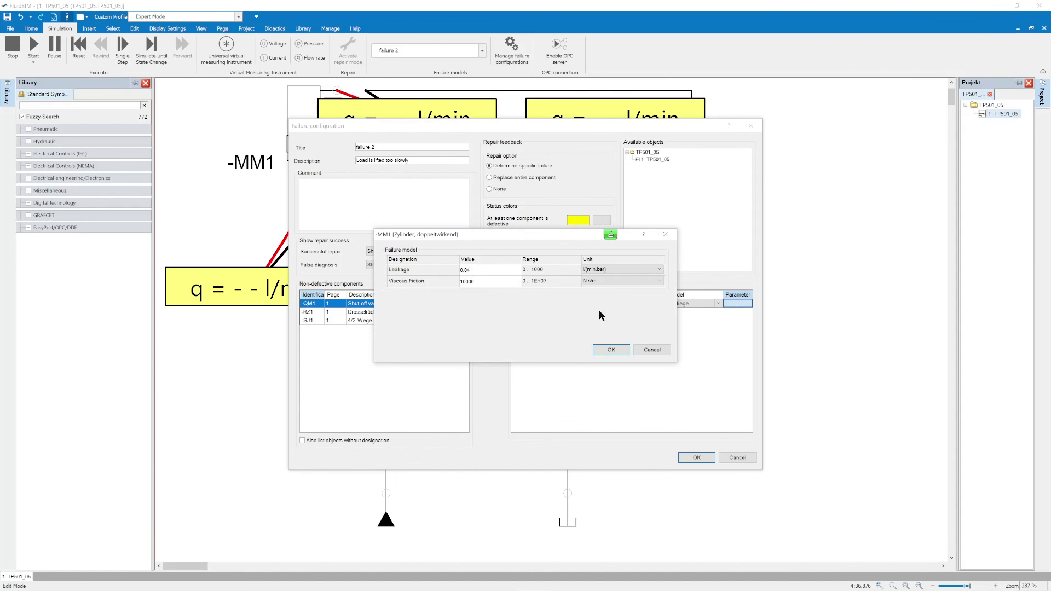
click(613, 350)
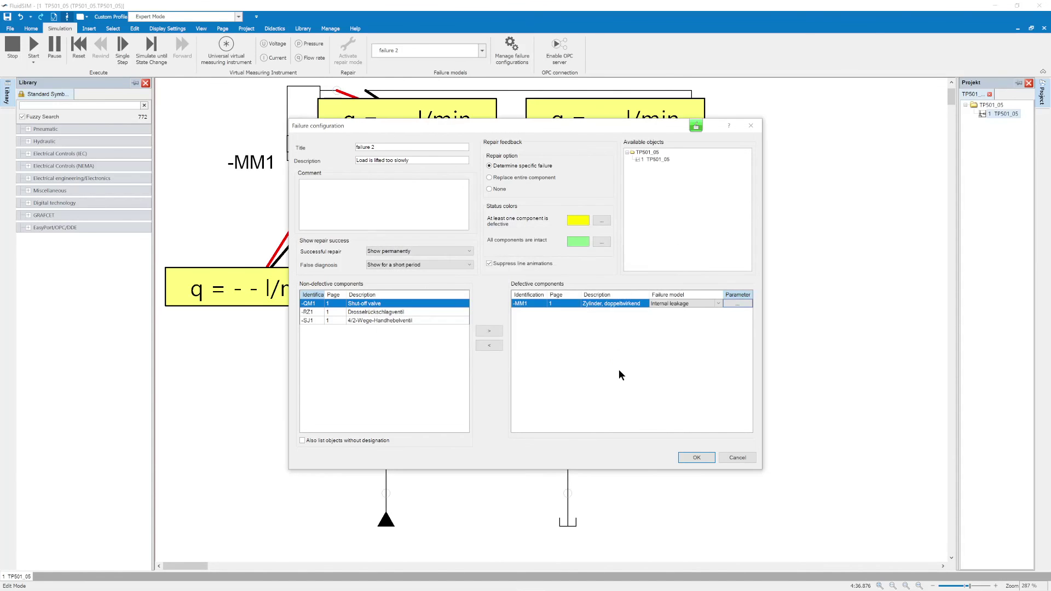
click(692, 457)
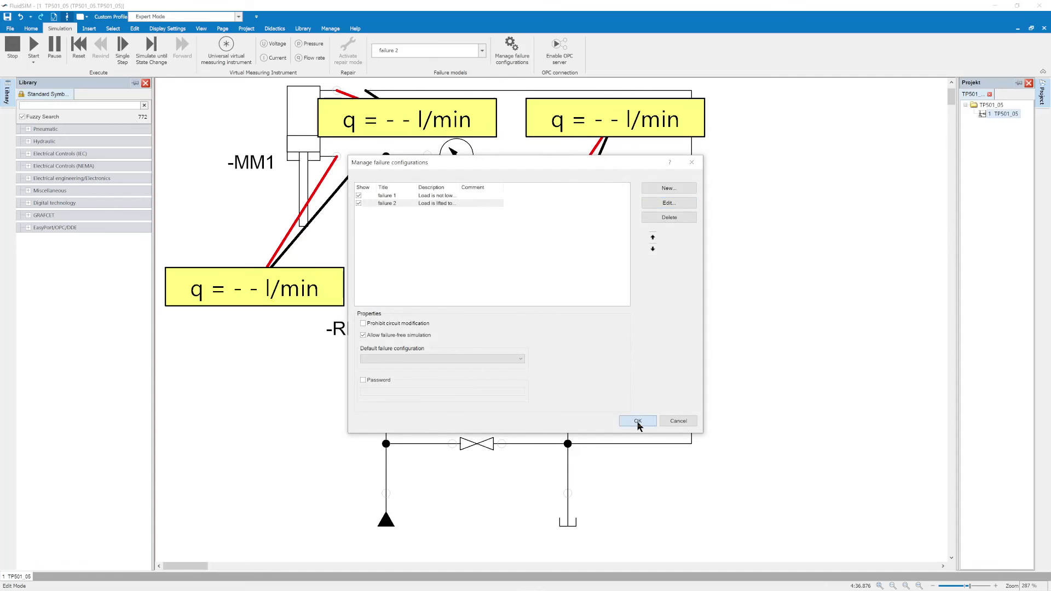
click(638, 421)
- Restart the circuit simulation with failure 2 as the active failure model
click(34, 62)
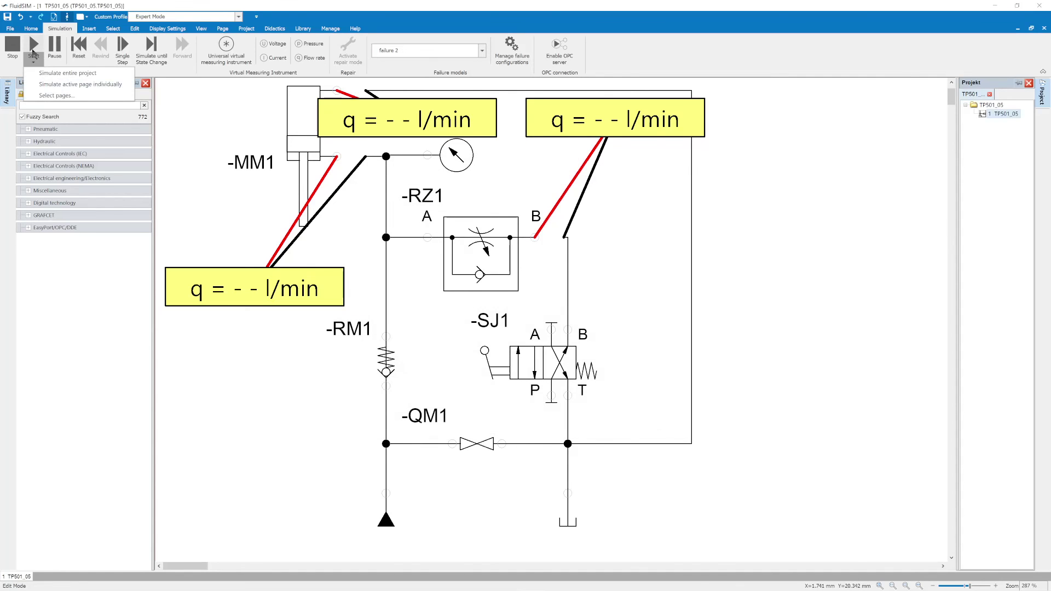
click(33, 51)
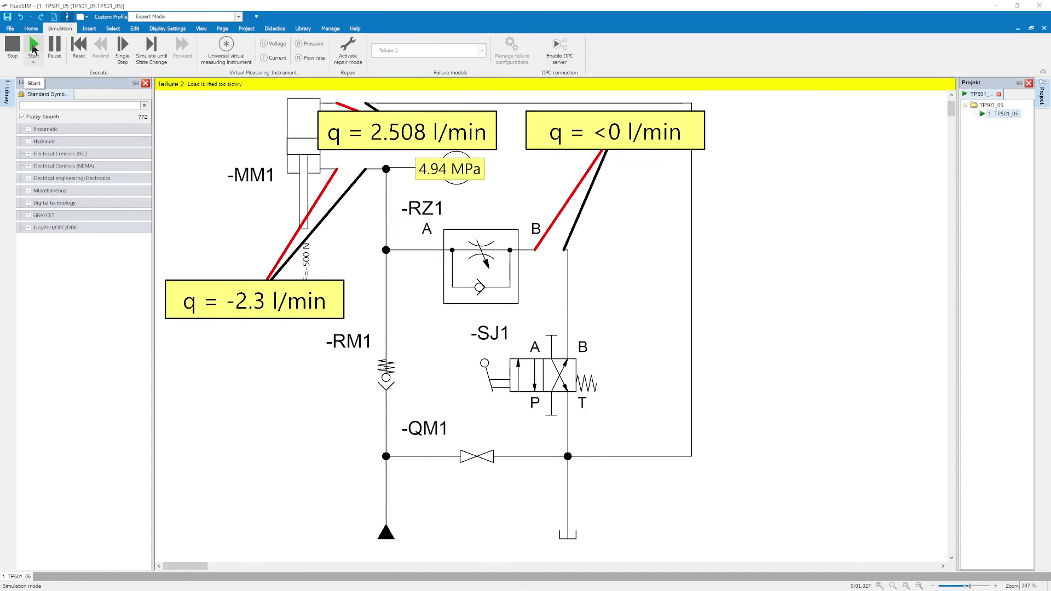